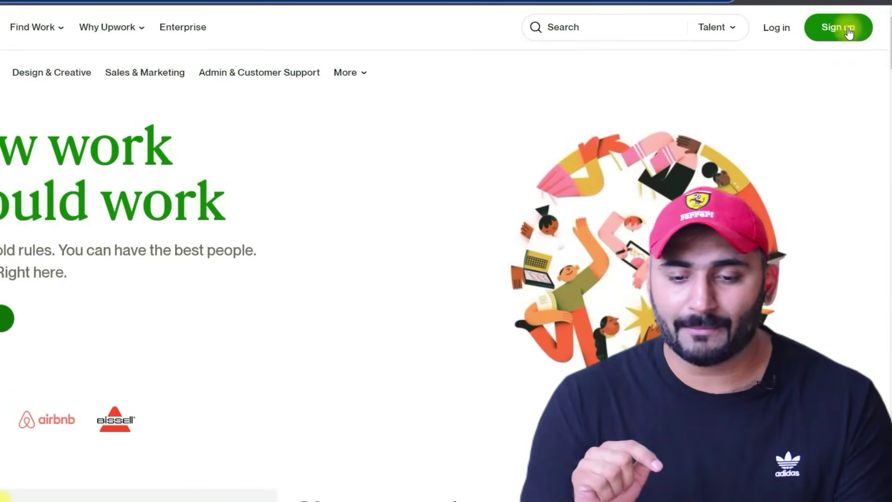
# - Start signing up and pick the 'I'm a freelancer, looking for work' role
pyautogui.click(841, 28)
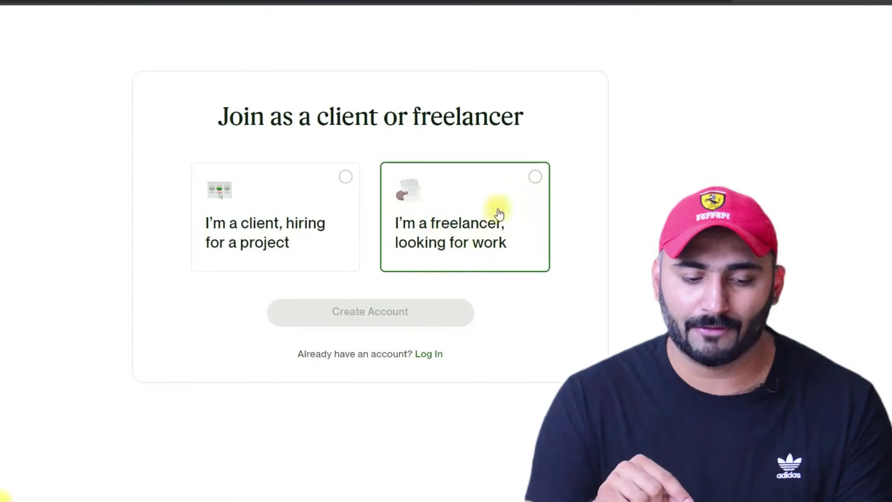
pyautogui.click(535, 178)
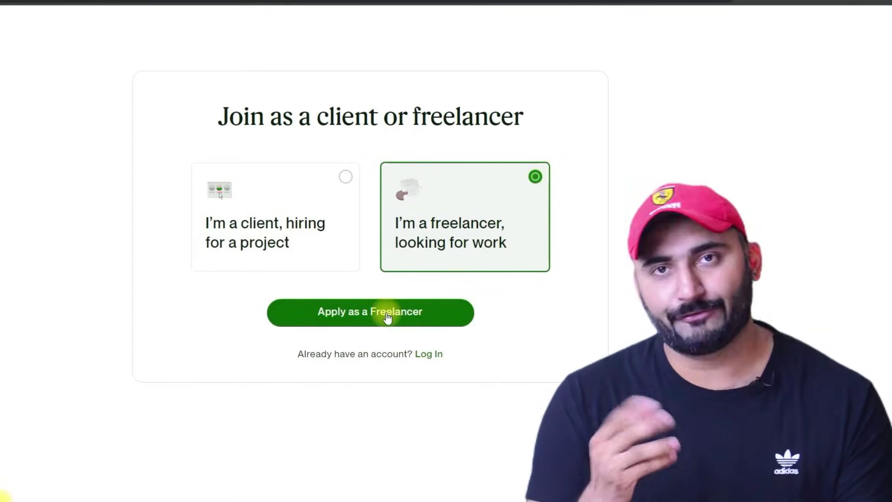
# - Continue as a freelancer, accept the Terms of Service, and create the account
pyautogui.click(358, 315)
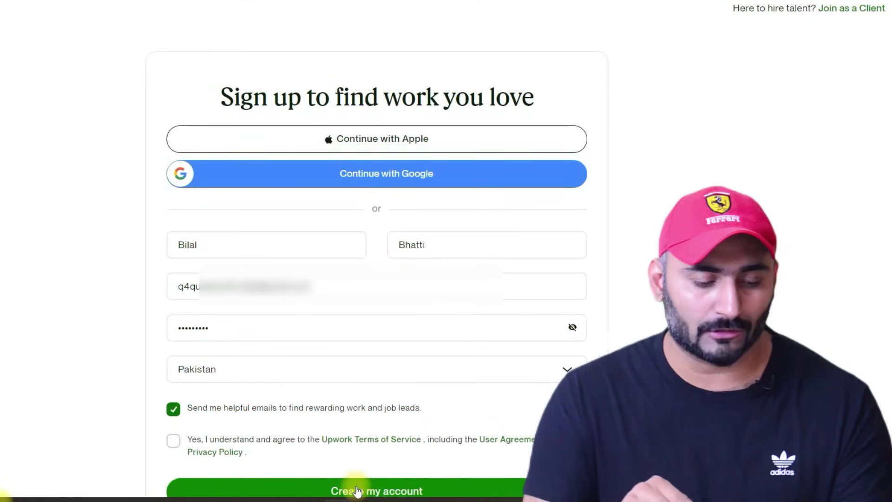
pyautogui.click(173, 440)
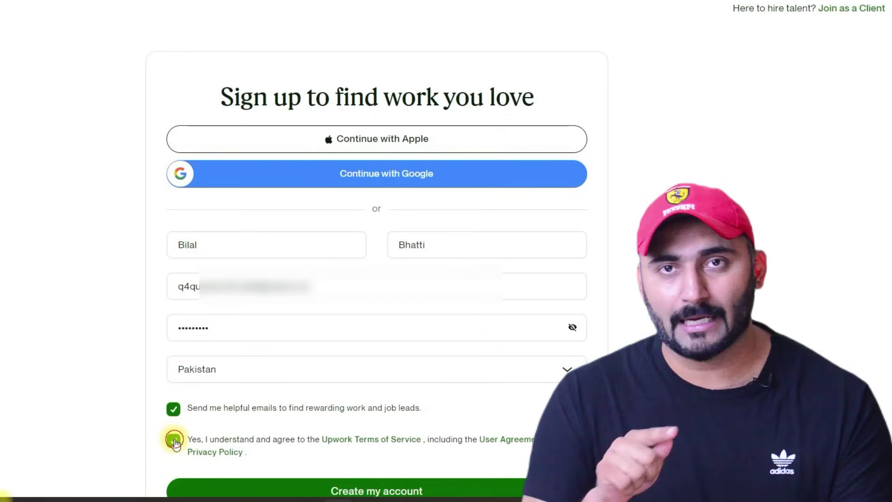
pyautogui.click(174, 440)
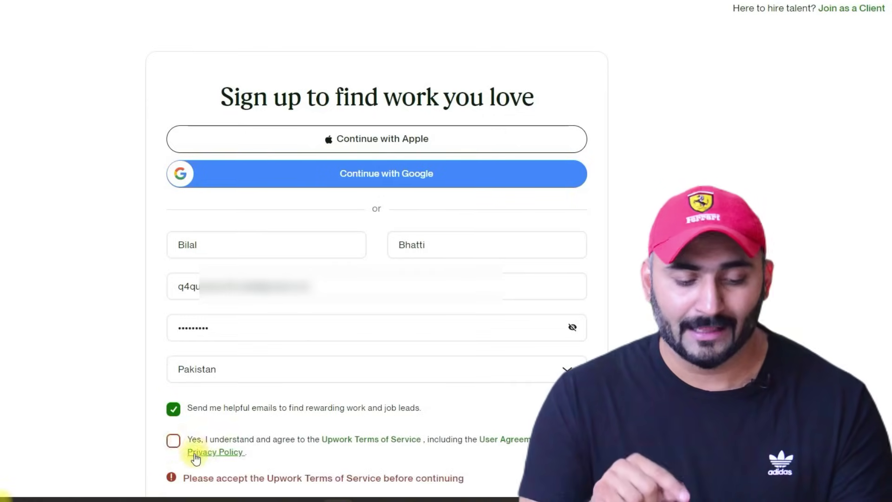
pyautogui.click(174, 440)
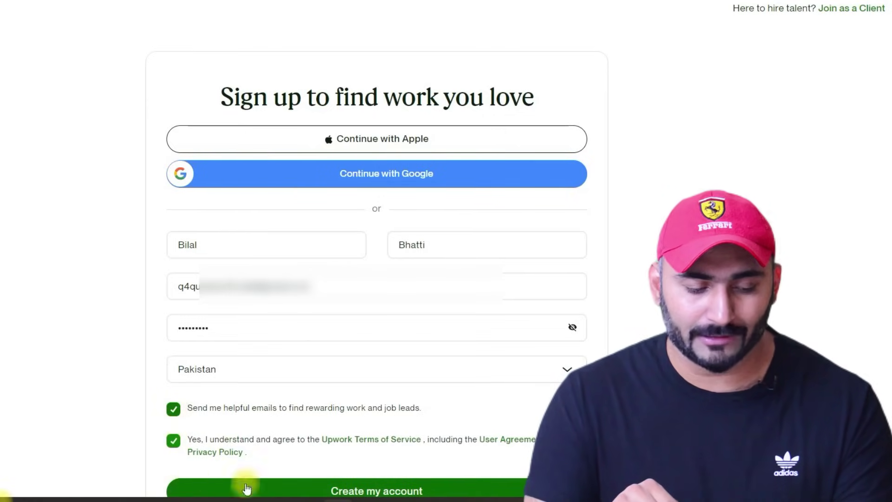
pyautogui.click(357, 487)
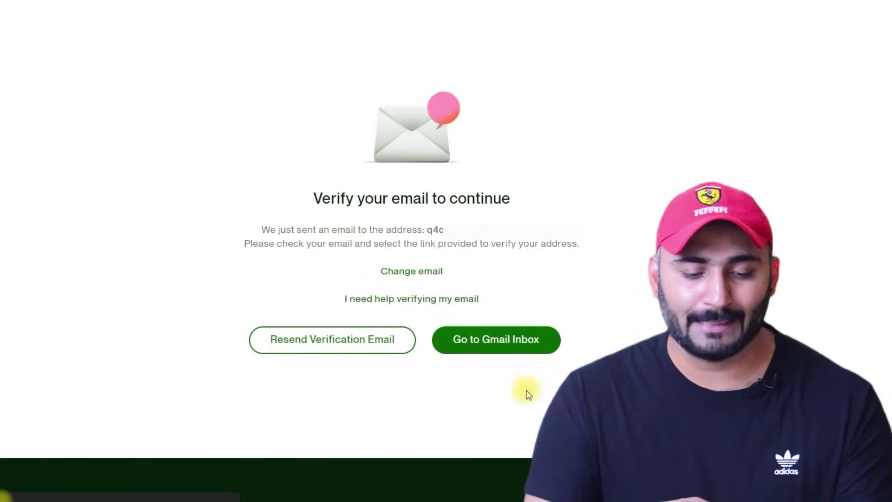
# - Follow the Verify Email link in Upwork's Gmail message to confirm the address
pyautogui.moveTo(258, 231); pyautogui.dragTo(422, 230)
pyautogui.moveTo(244, 243); pyautogui.dragTo(518, 244)
pyautogui.click(243, 141)
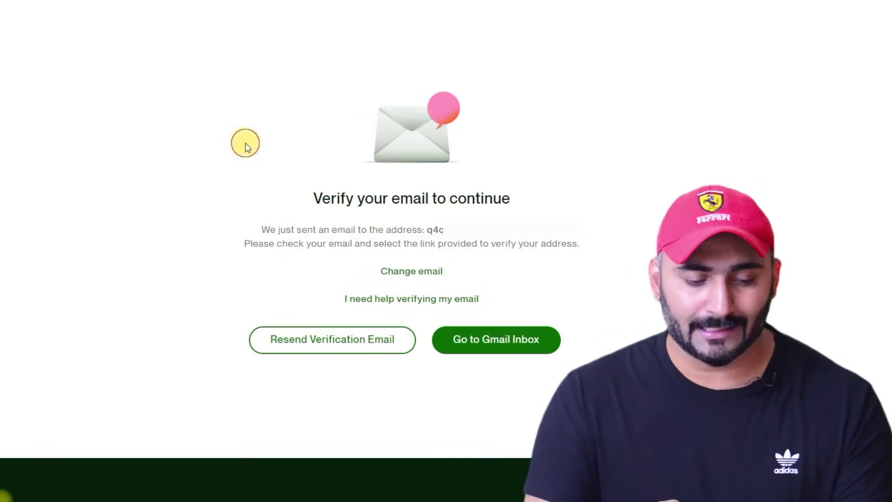
pyautogui.click(399, 2)
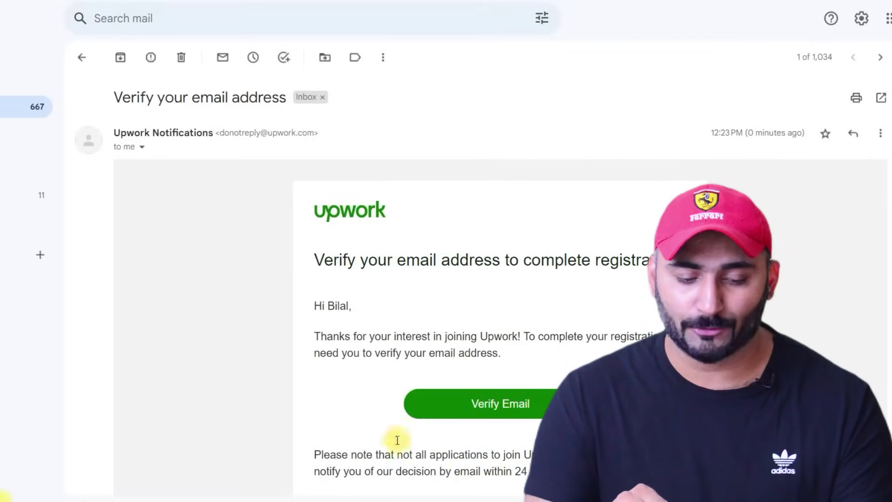
pyautogui.click(496, 408)
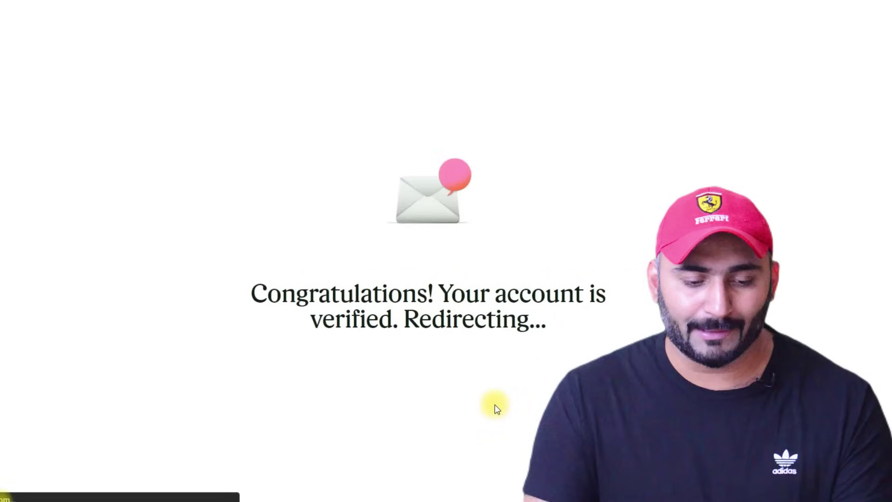
# - Review the welcome page and get started on the freelancer profile questionnaire
pyautogui.moveTo(267, 292); pyautogui.dragTo(314, 322)
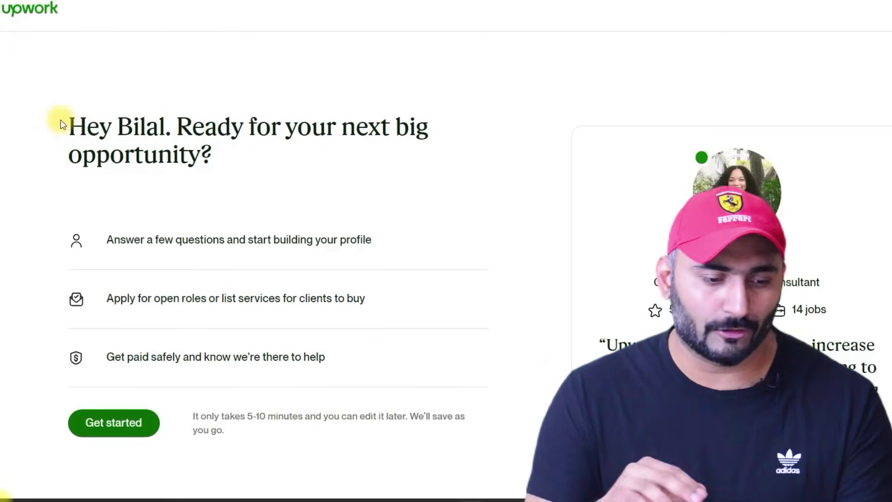
pyautogui.moveTo(67, 126); pyautogui.dragTo(182, 124)
pyautogui.moveTo(177, 126); pyautogui.dragTo(354, 134)
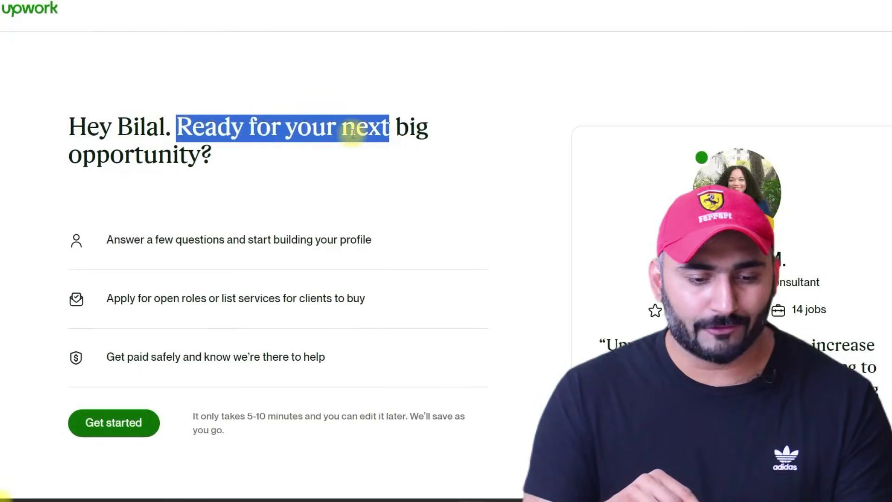
pyautogui.moveTo(71, 155); pyautogui.dragTo(205, 203)
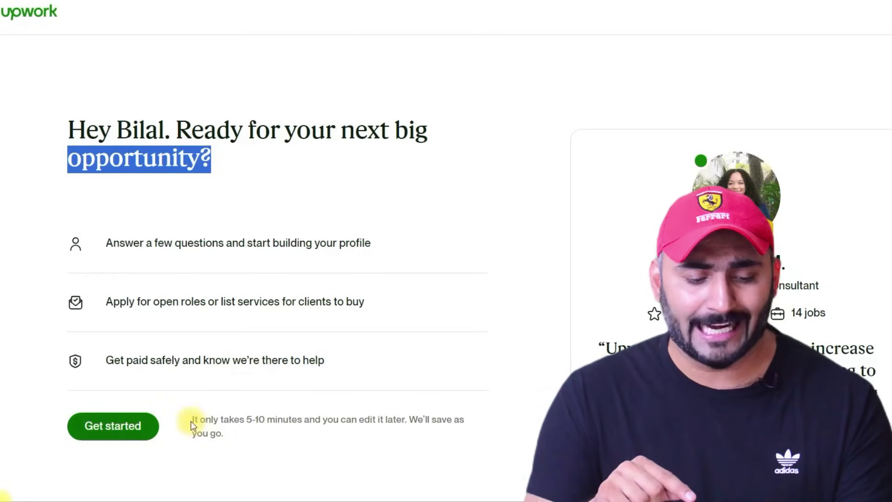
pyautogui.moveTo(190, 417); pyautogui.dragTo(458, 416)
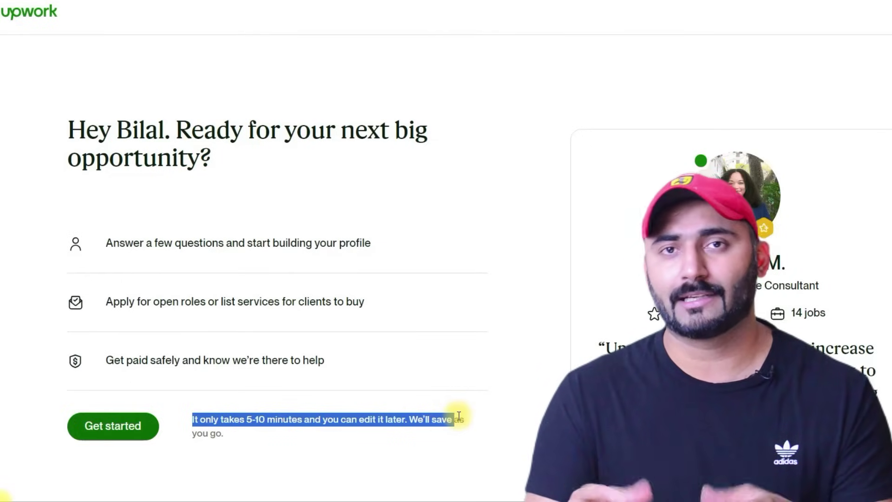
pyautogui.moveTo(459, 416); pyautogui.dragTo(470, 432)
pyautogui.click(122, 431)
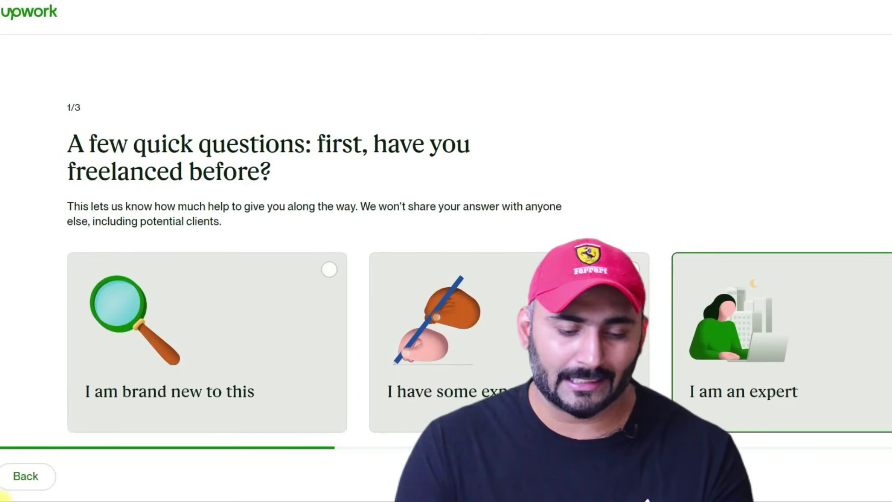
# - Answer 'I am an expert' and choose 'To earn my main income' as the goal
pyautogui.click(865, 273)
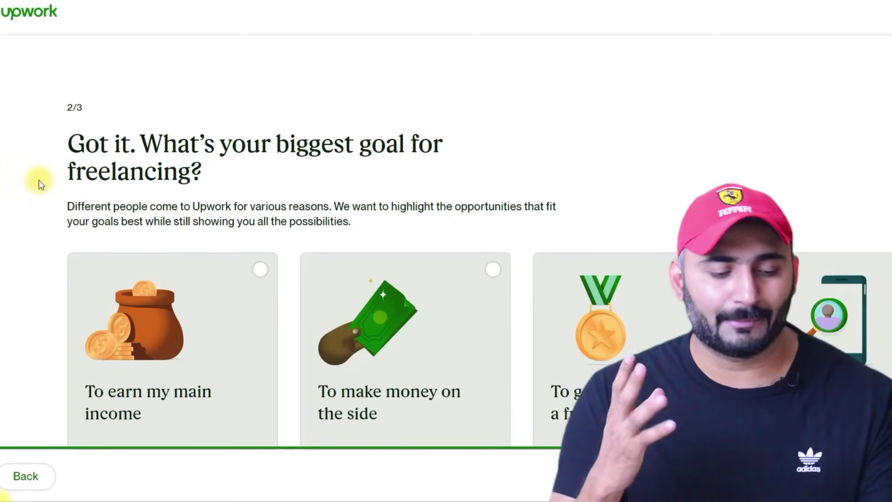
pyautogui.moveTo(63, 146); pyautogui.dragTo(421, 174)
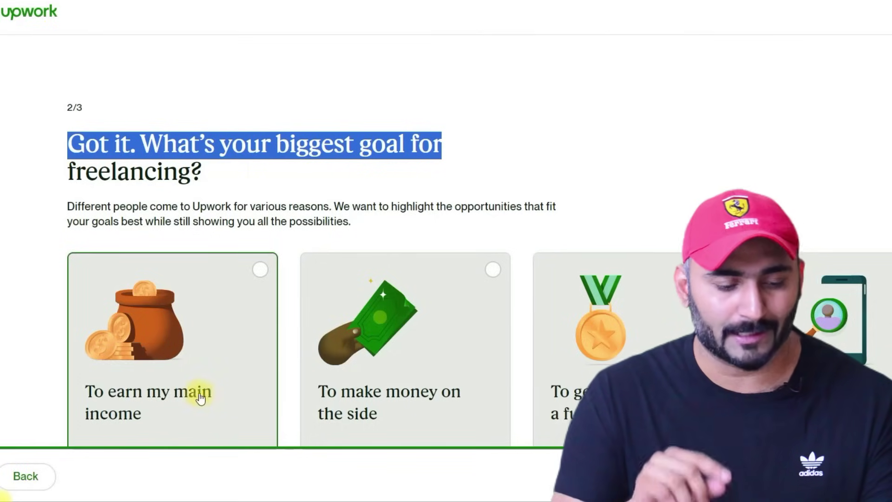
pyautogui.click(169, 392)
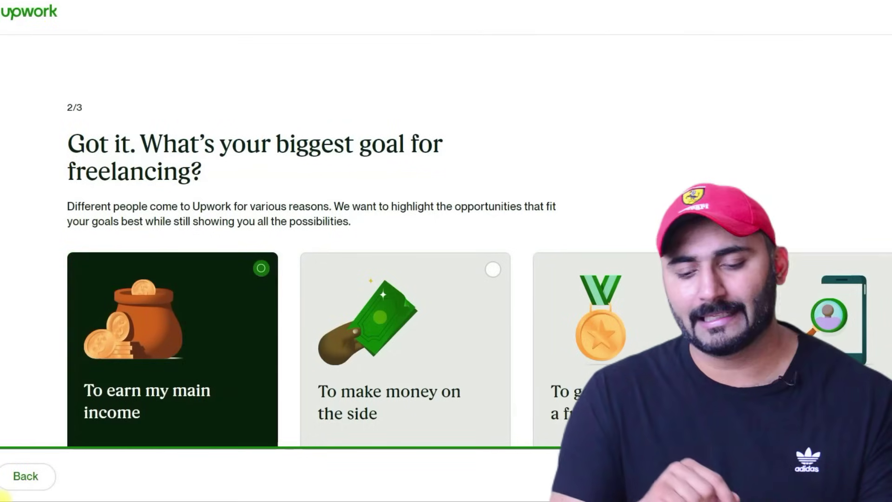
pyautogui.click(832, 477)
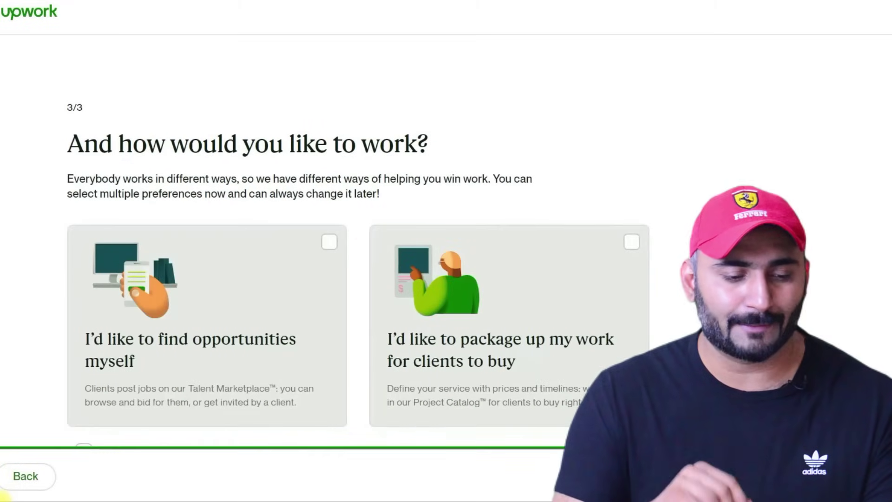
# - Choose 'I'd like to find opportunities myself' as the way to work
pyautogui.moveTo(55, 143); pyautogui.dragTo(446, 142)
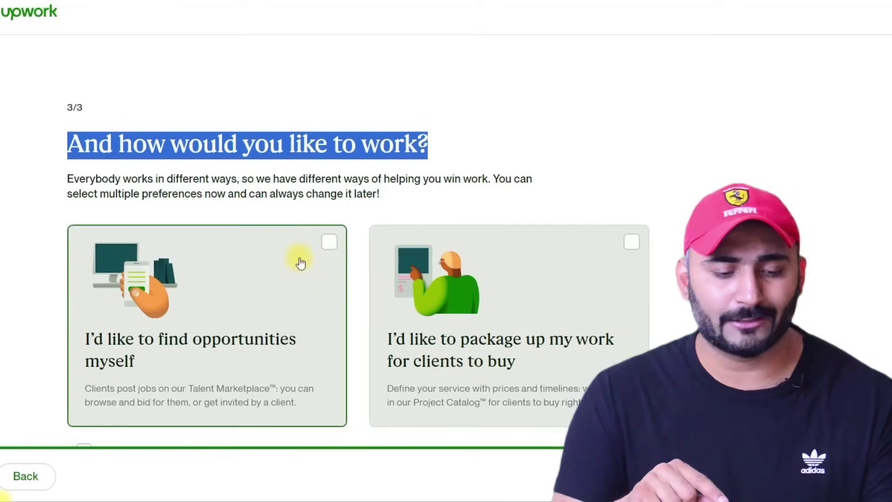
pyautogui.click(328, 245)
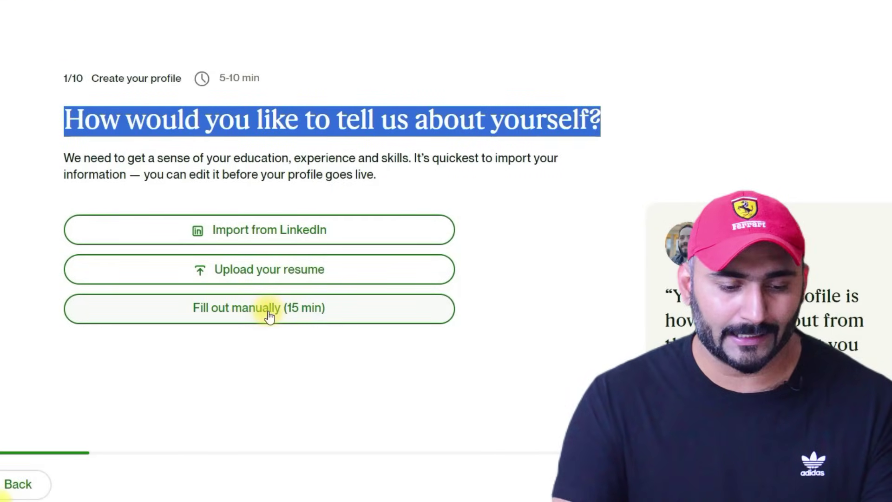
# - Choose 'Fill out manually (15 min)' for building the profile
pyautogui.click(261, 313)
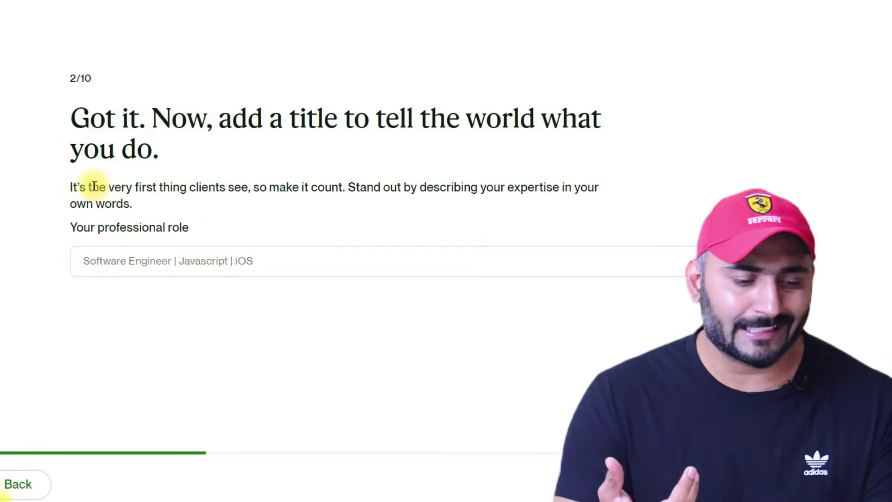
# - Replace the draft title with 'WordPress Developer' as the professional role and continue
pyautogui.moveTo(65, 116); pyautogui.dragTo(553, 119)
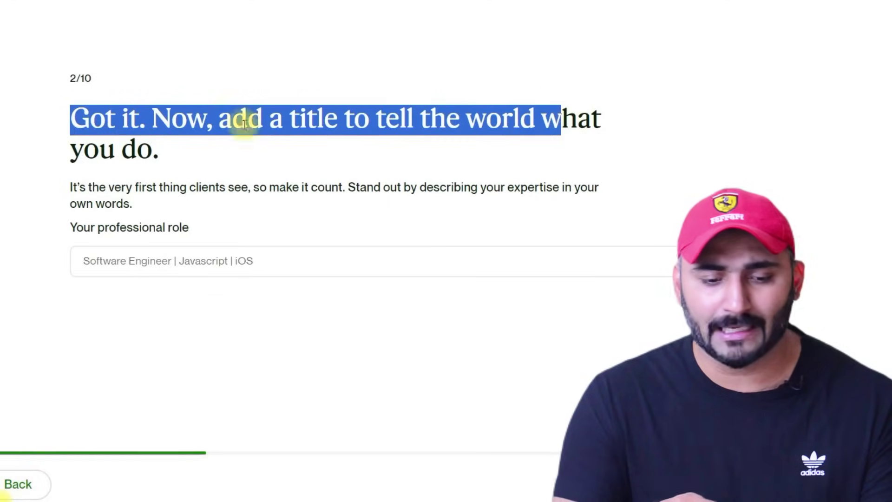
pyautogui.moveTo(59, 143); pyautogui.dragTo(160, 144)
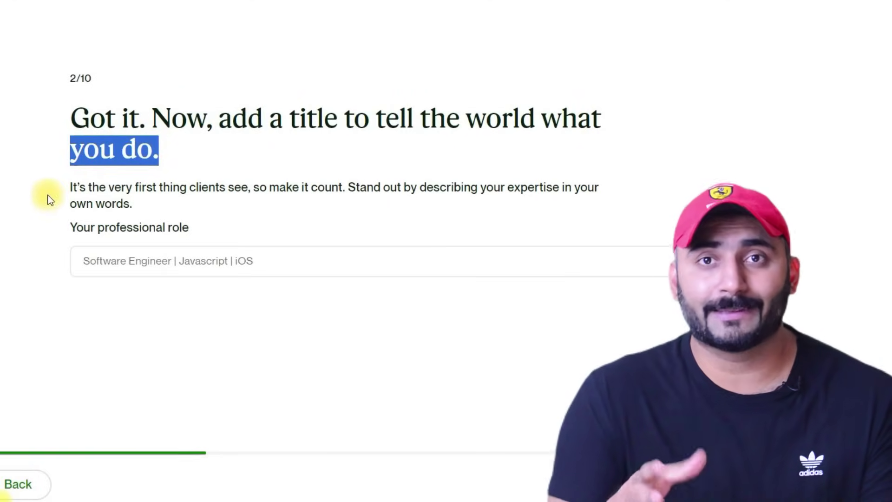
pyautogui.moveTo(65, 189); pyautogui.dragTo(595, 207)
pyautogui.moveTo(593, 220); pyautogui.dragTo(595, 231)
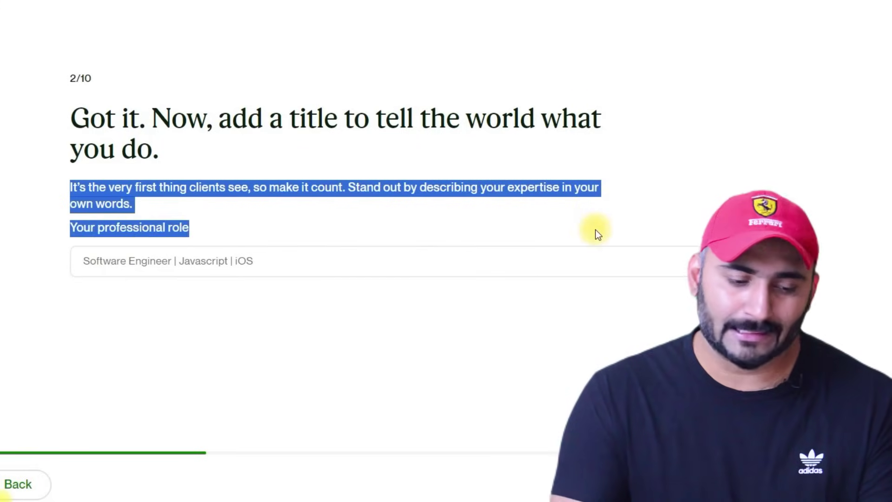
pyautogui.click(134, 259)
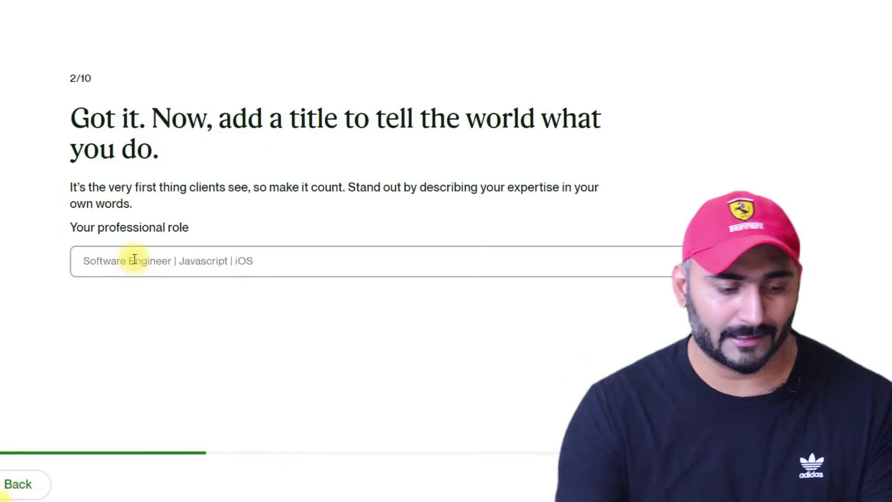
pyautogui.write('Data E')
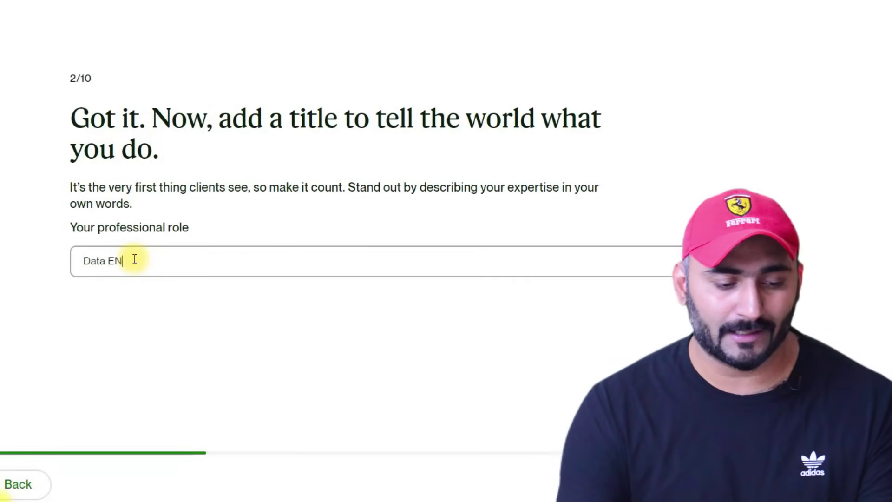
pyautogui.write('ntry Expert')
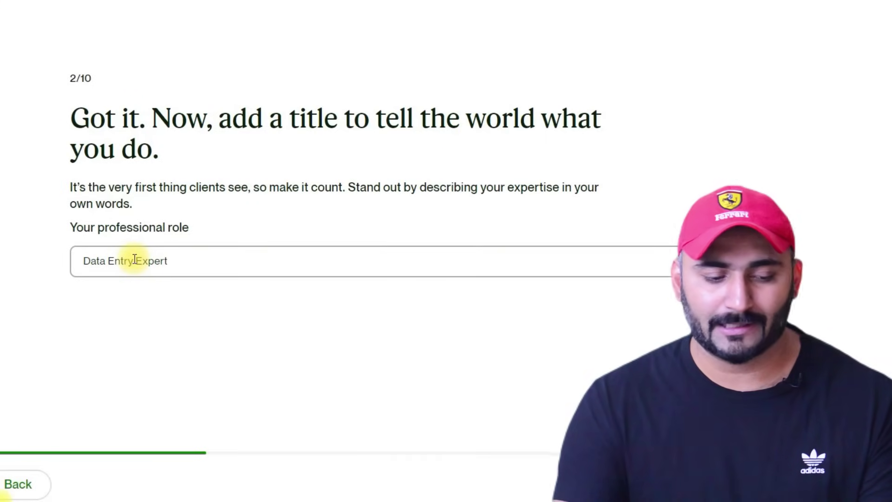
pyautogui.press('BackSpace')
pyautogui.press('BackSpace')
pyautogui.press('BackSpace')
pyautogui.press('BackSpace')
pyautogui.press('BackSpace')
pyautogui.press('BackSpace')
pyautogui.press('BackSpace')
pyautogui.press('BackSpace')
pyautogui.press('BackSpace')
pyautogui.press('BackSpace')
pyautogui.press('BackSpace')
pyautogui.press('BackSpace')
pyautogui.press('BackSpace')
pyautogui.press('BackSpace')
pyautogui.press('BackSpace')
pyautogui.press('BackSpace')
pyautogui.press('BackSpace')
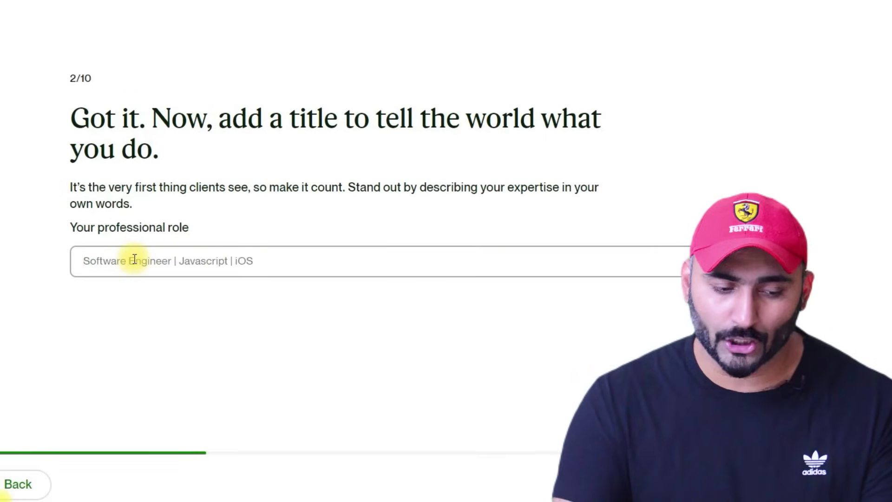
pyautogui.write('Wor')
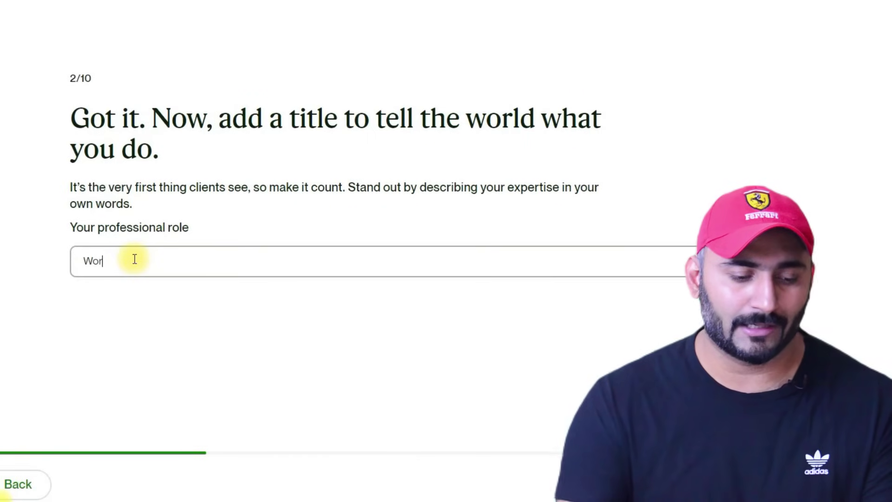
pyautogui.write('p')
pyautogui.write('dPress Developer')
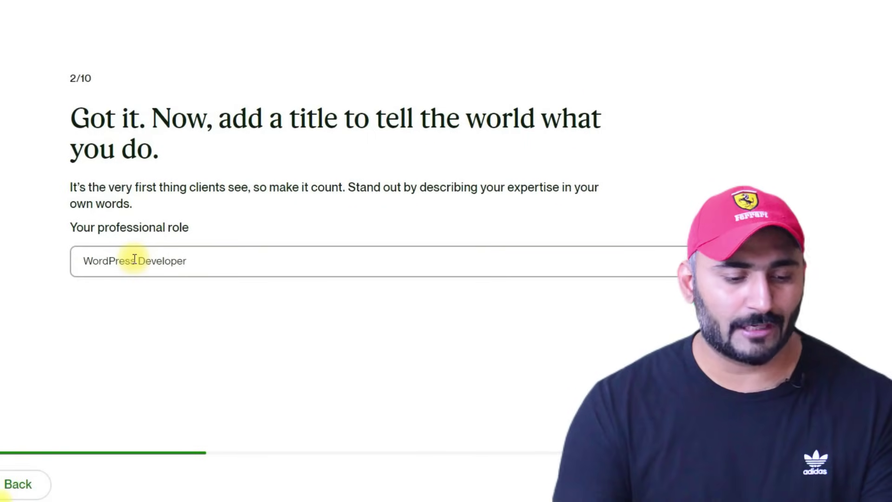
pyautogui.press('Return')
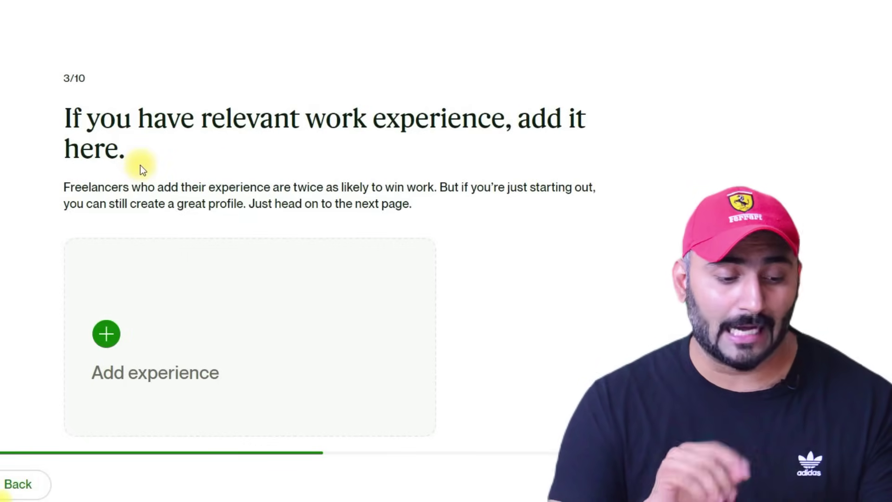
# - Add an experience titled 'Wordpress Website Developer' at company 'GM software House'
pyautogui.moveTo(65, 118); pyautogui.dragTo(581, 149)
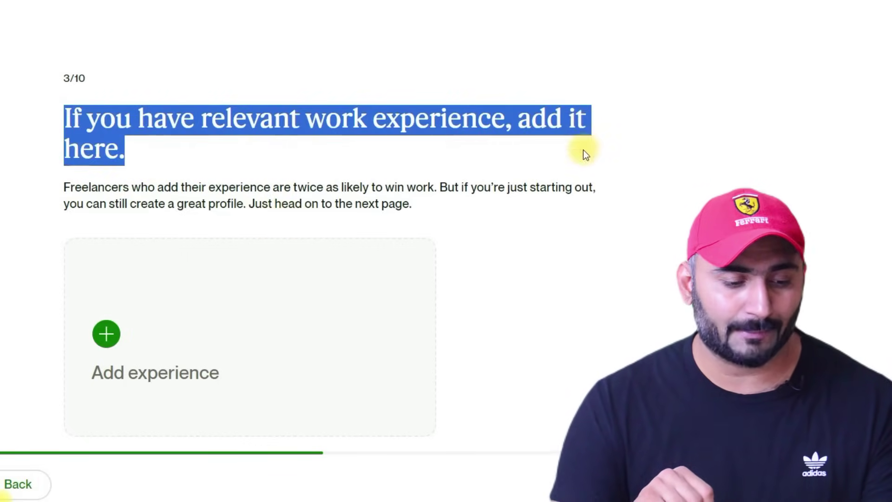
pyautogui.click(155, 378)
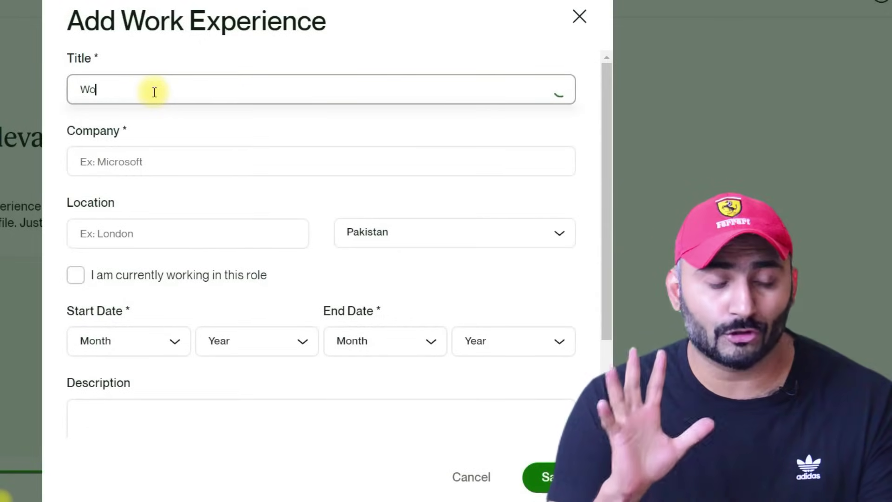
pyautogui.write('Wordpress Website De')
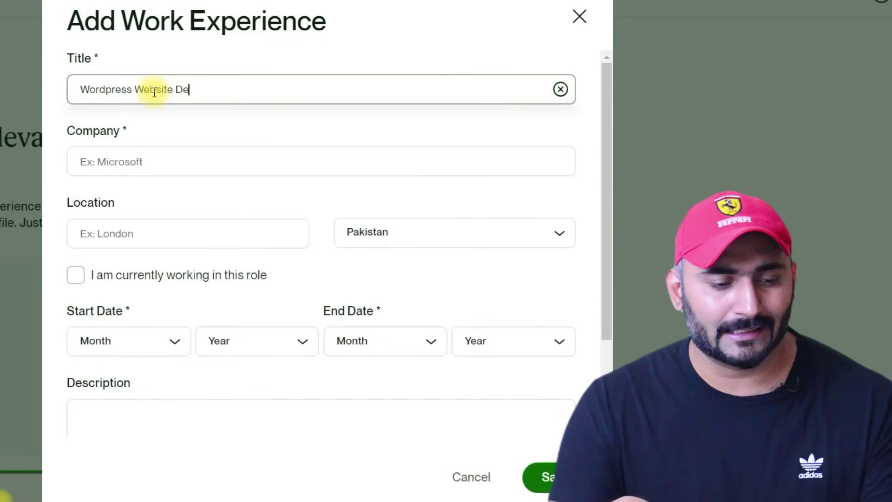
pyautogui.write('veloper')
pyautogui.press('Tab')
pyautogui.click(116, 157)
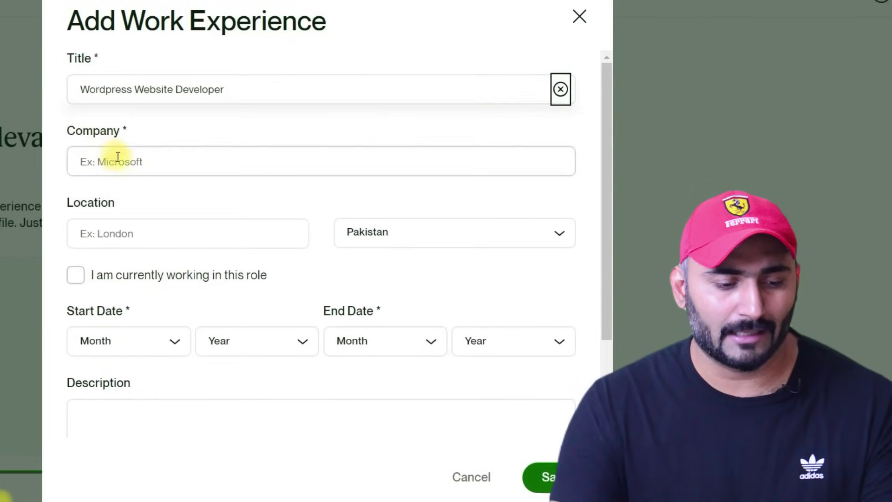
pyautogui.write('GM')
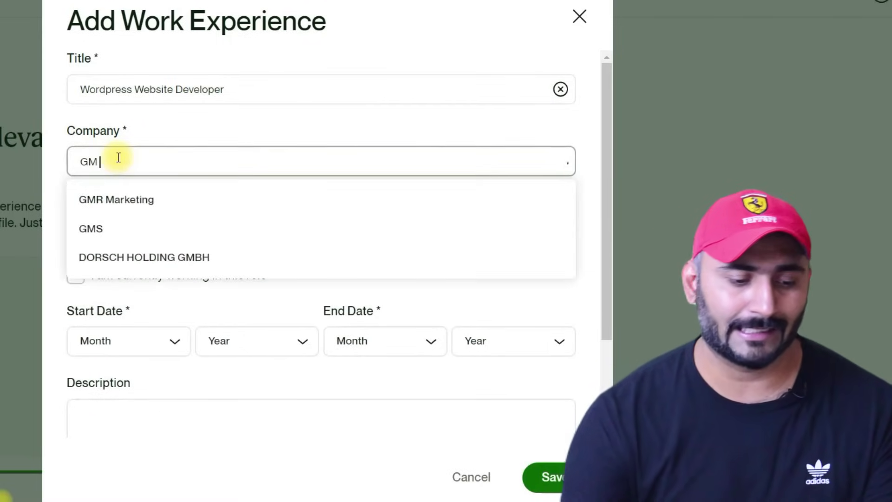
pyautogui.write(' softwere')
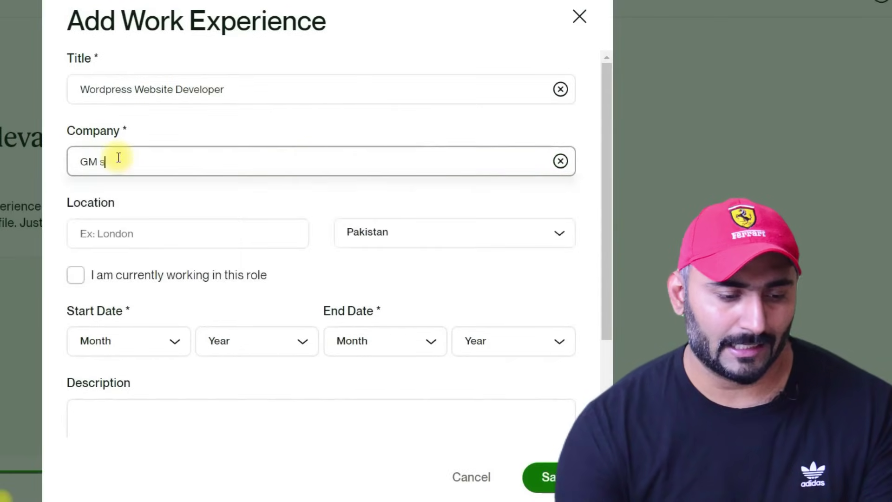
pyautogui.press('BackSpace')
pyautogui.press('BackSpace')
pyautogui.press('BackSpace')
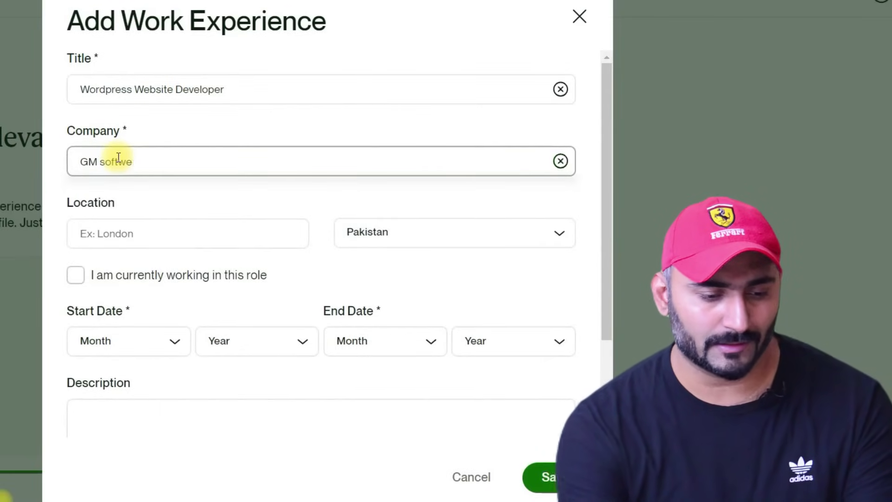
pyautogui.write('are House')
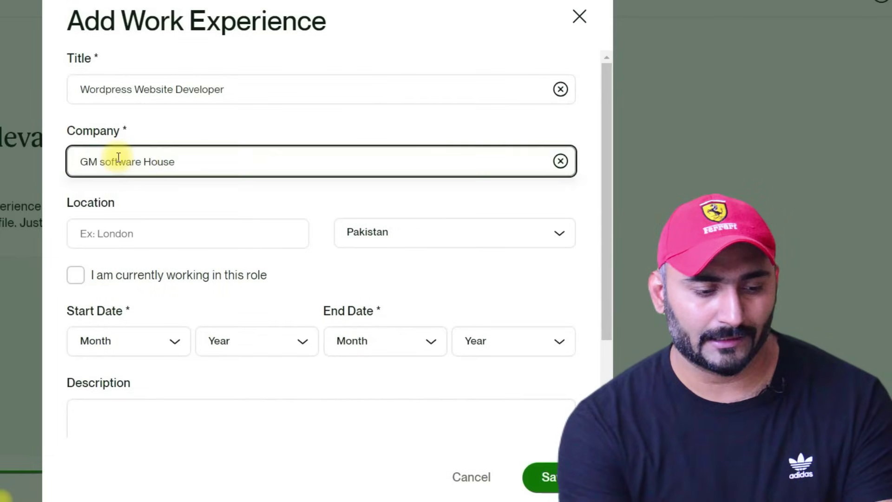
# - Set location F-7, mark it as the current role, and paste the job description
pyautogui.click(170, 227)
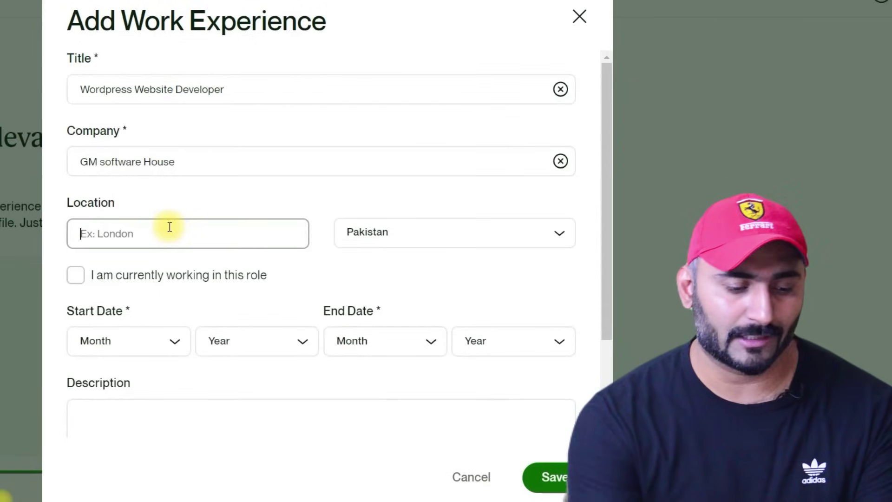
pyautogui.write('F')
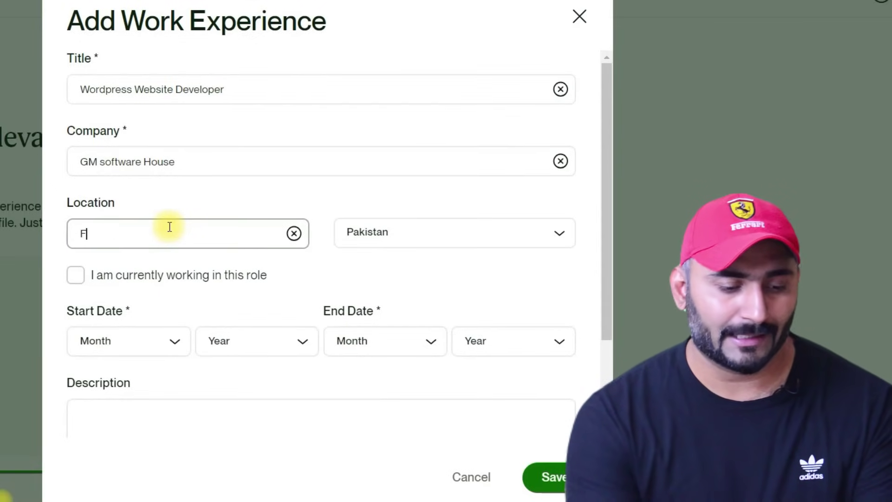
pyautogui.write('-7')
pyautogui.press('Tab')
pyautogui.press('Tab')
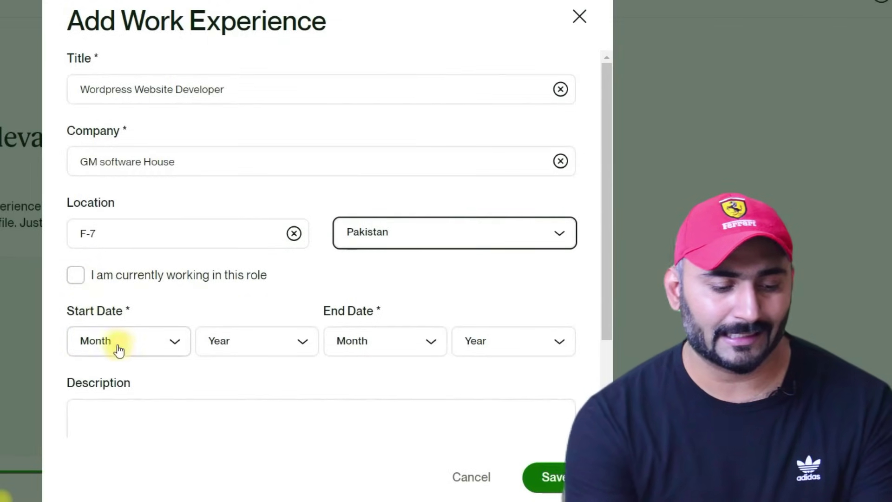
pyautogui.click(78, 277)
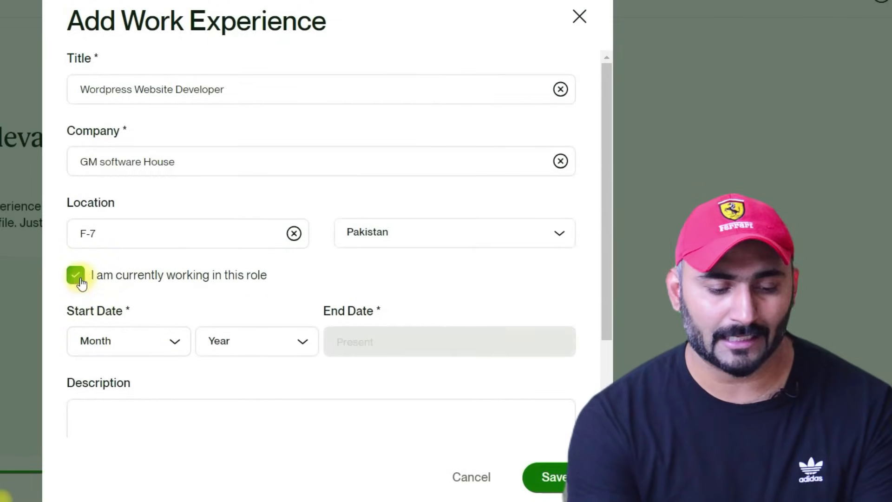
pyautogui.click(170, 420)
pyautogui.write('Develop custom WordPress themes and templates. Integrate and customize plugins for enhanced functionality. Implement responsive front-end designs with HTML, CSS, and JavaScript. Ensure website security, performance, and SEO optimization. Collaborate with team members and clients effectively.')
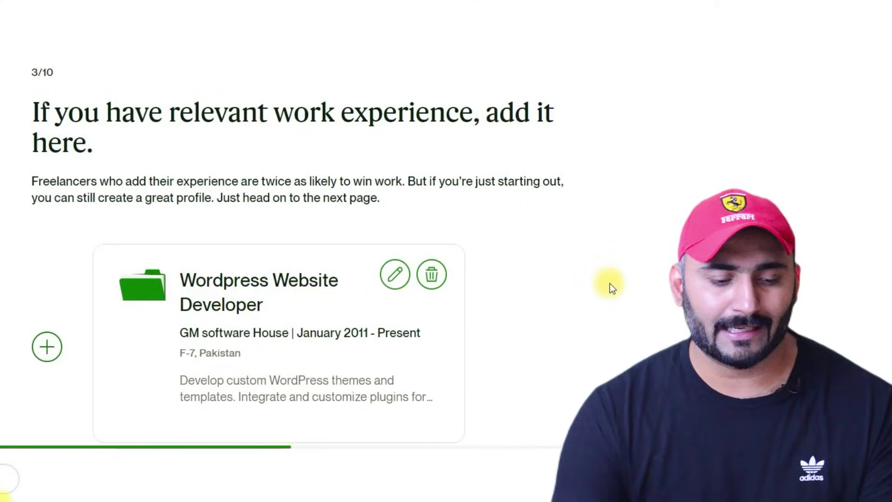
# - Scroll down to review the saved GM software House experience card
pyautogui.scroll(-1, 610, 288)
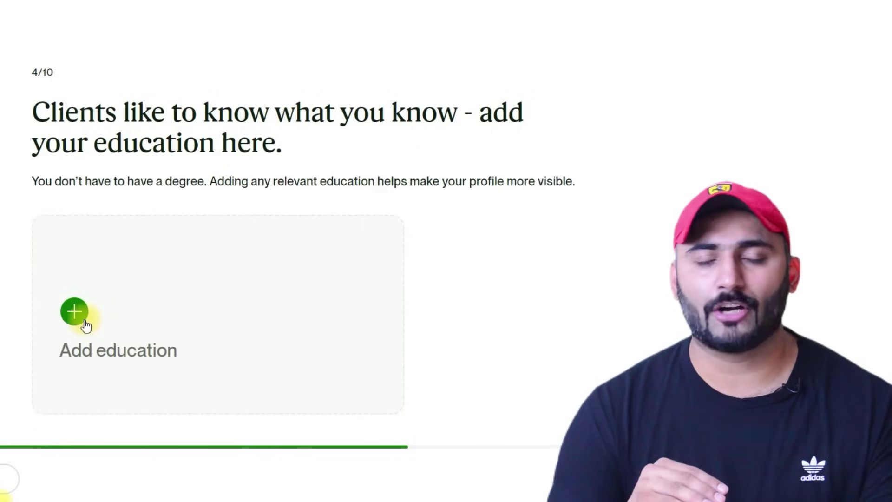
# - Add an education entry with school NUST, Bachelor of Computer Science, field Software Development
pyautogui.click(75, 313)
pyautogui.write('NUST')
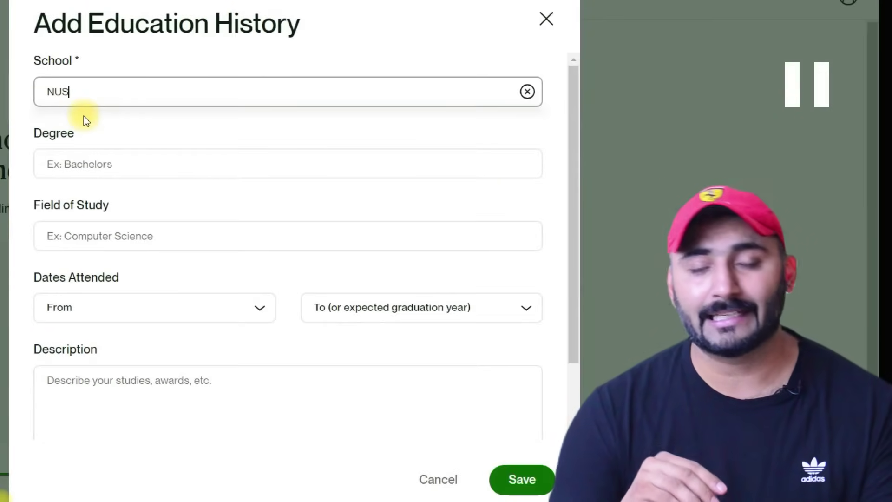
pyautogui.click(131, 159)
pyautogui.write('Bachelor of c')
pyautogui.click(165, 261)
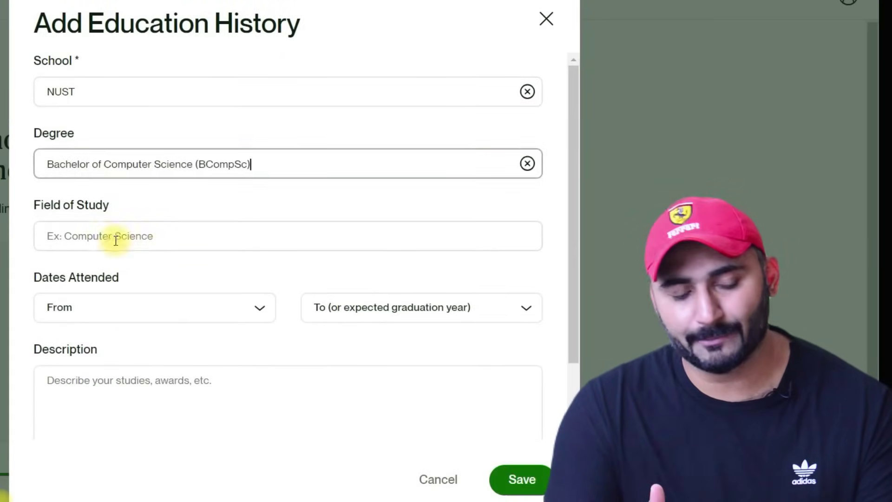
pyautogui.click(106, 236)
pyautogui.write('Software Development')
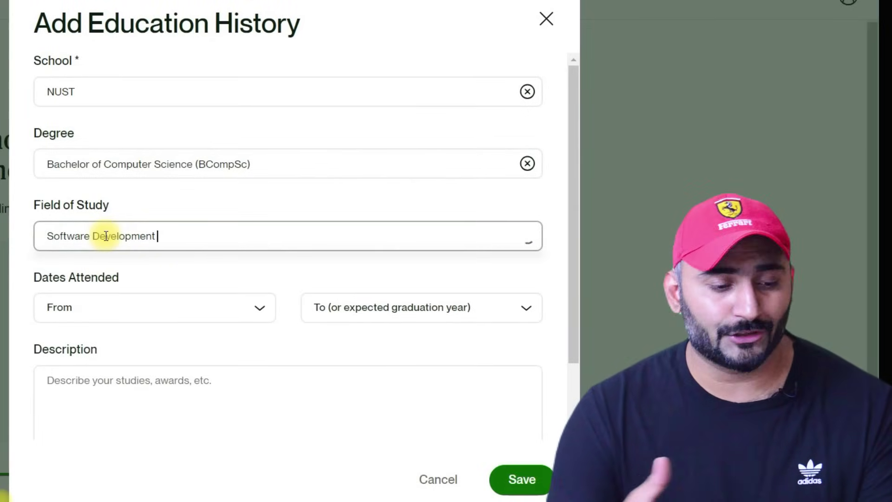
# - Set the years to 2009–2013, add the description 'Major Software', and save the entry
pyautogui.click(145, 311)
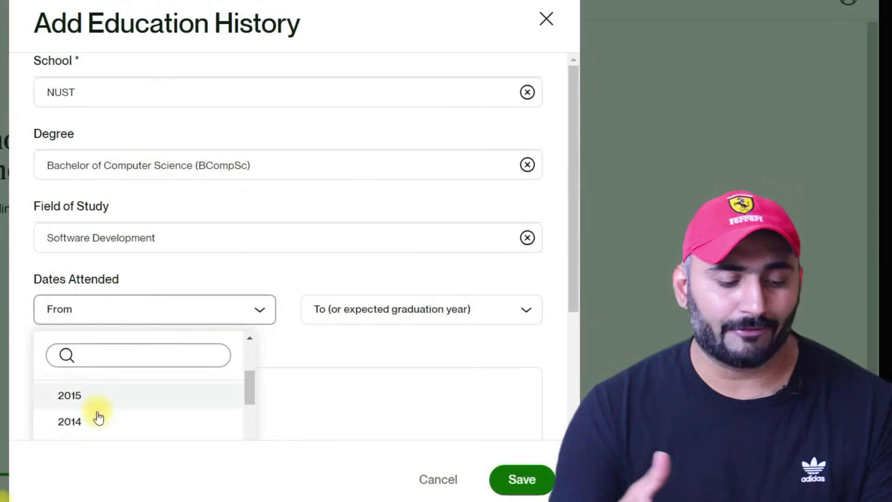
pyautogui.scroll(-3, 79, 325)
pyautogui.click(80, 325)
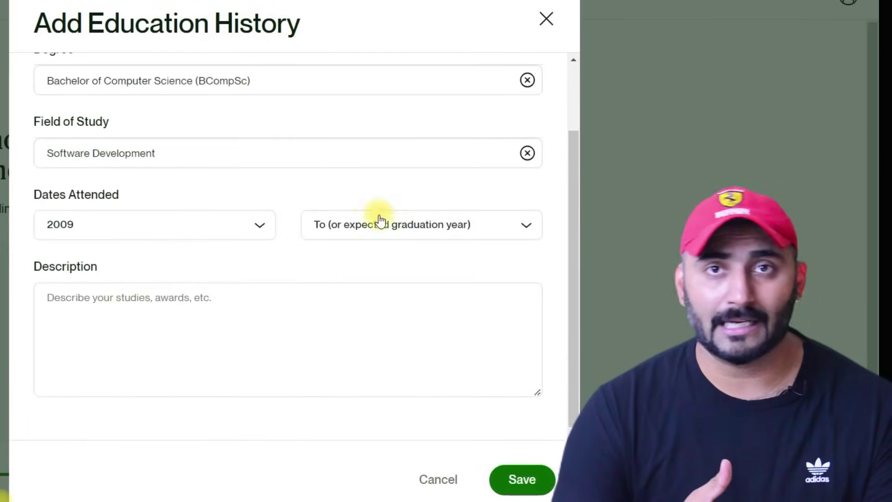
pyautogui.click(375, 228)
pyautogui.scroll(-8, 380, 394)
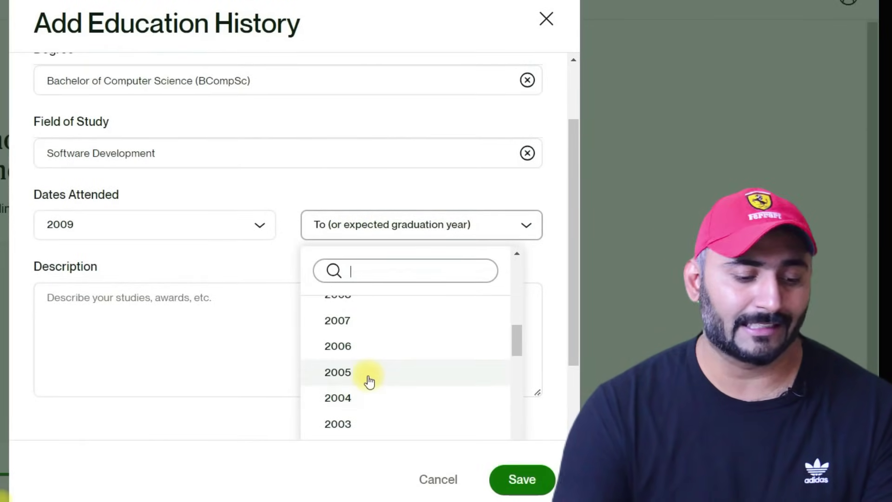
pyautogui.scroll(-1, 366, 374)
pyautogui.scroll(-1, 365, 374)
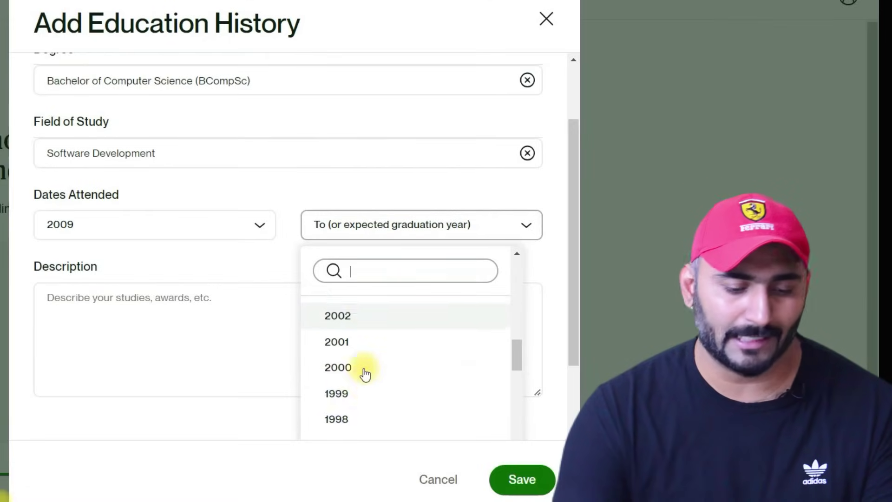
pyautogui.scroll(4, 365, 370)
pyautogui.click(365, 371)
pyautogui.click(98, 304)
pyautogui.write('Major So')
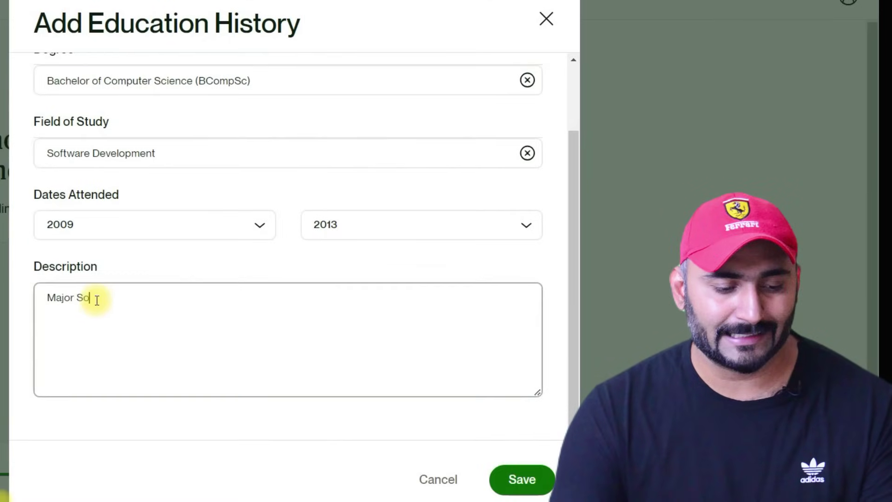
pyautogui.write('ftware')
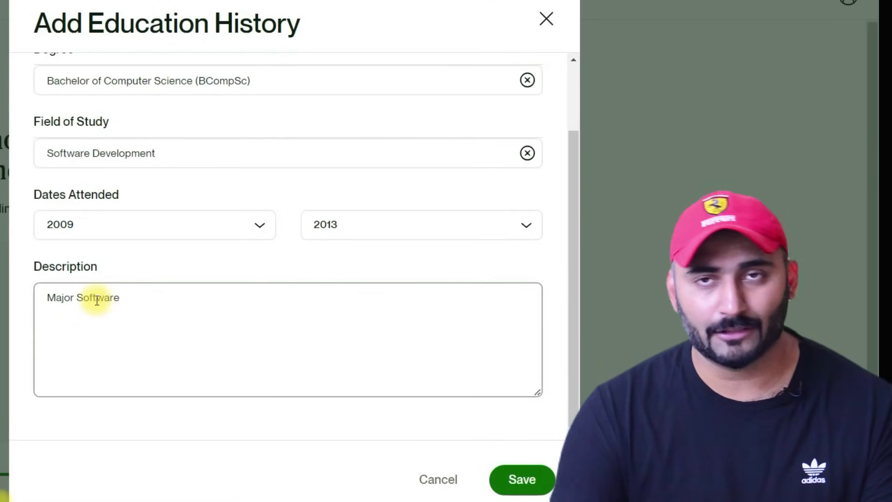
pyautogui.click(511, 479)
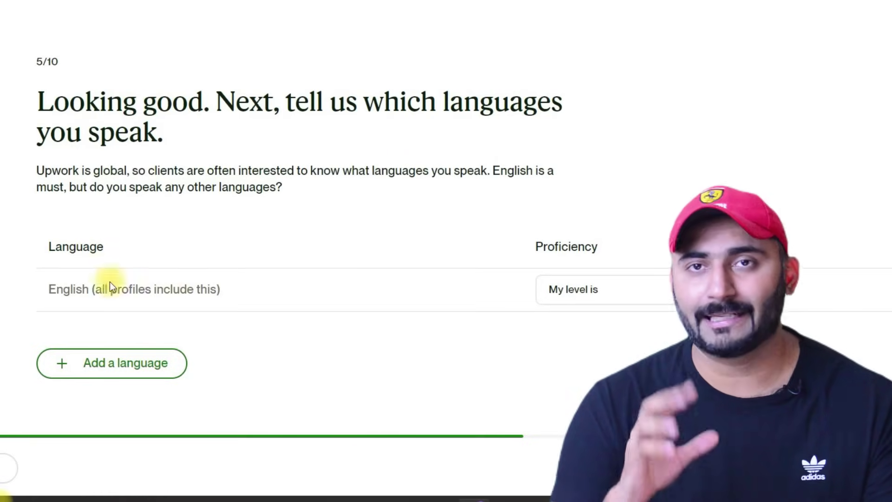
# - Set the proficiency level for English to Fluent
pyautogui.moveTo(40, 243); pyautogui.dragTo(144, 253)
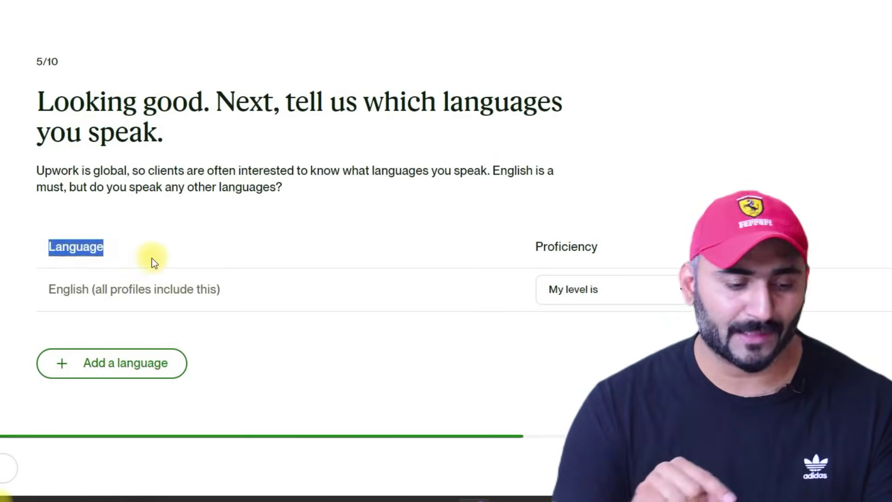
pyautogui.moveTo(44, 287); pyautogui.dragTo(303, 294)
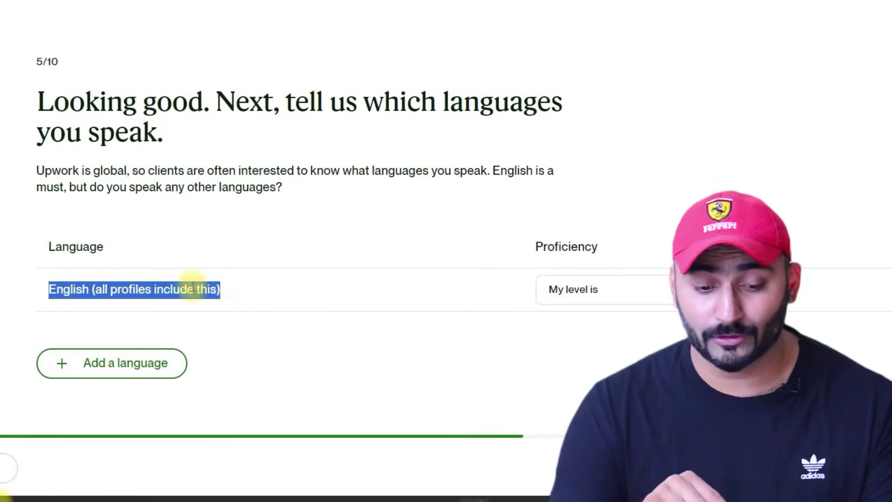
pyautogui.click(644, 287)
pyautogui.scroll(-1, 618, 353)
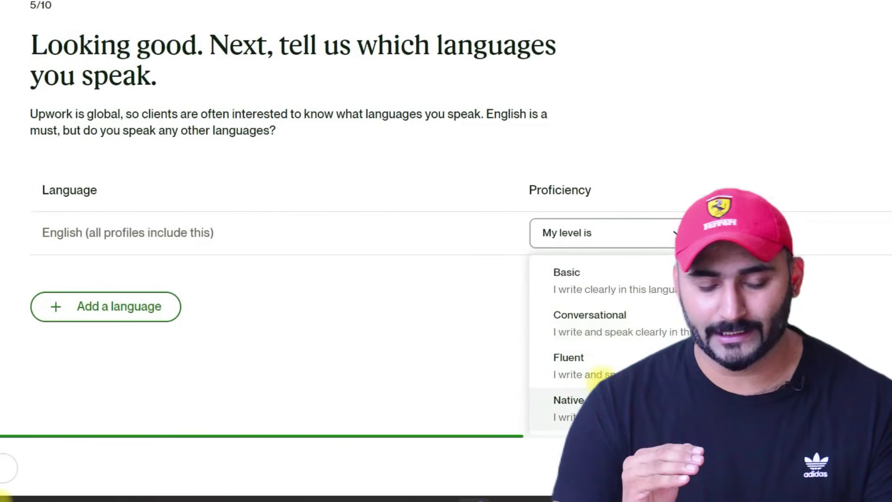
pyautogui.click(591, 362)
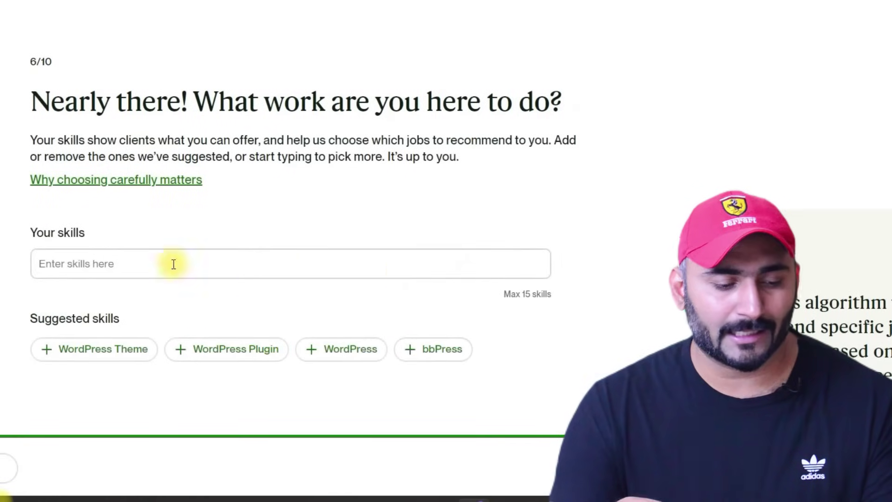
# - Add WordPress Theme, WordPress Plugin, WordPress, bbPress, then search 'wordpress' for WordPress Customization
pyautogui.click(49, 351)
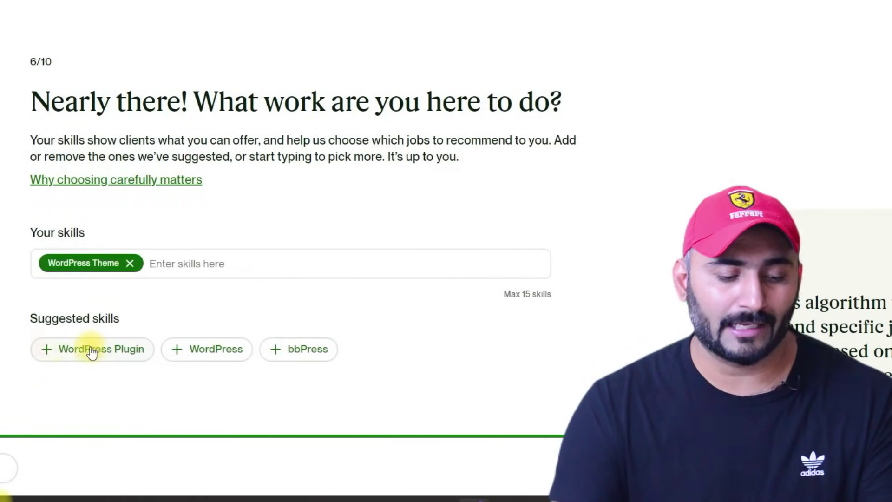
pyautogui.click(46, 354)
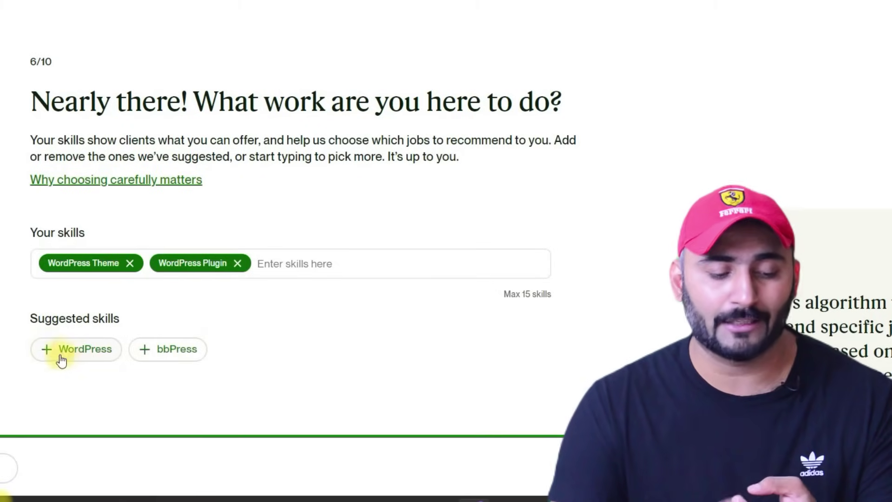
pyautogui.click(45, 348)
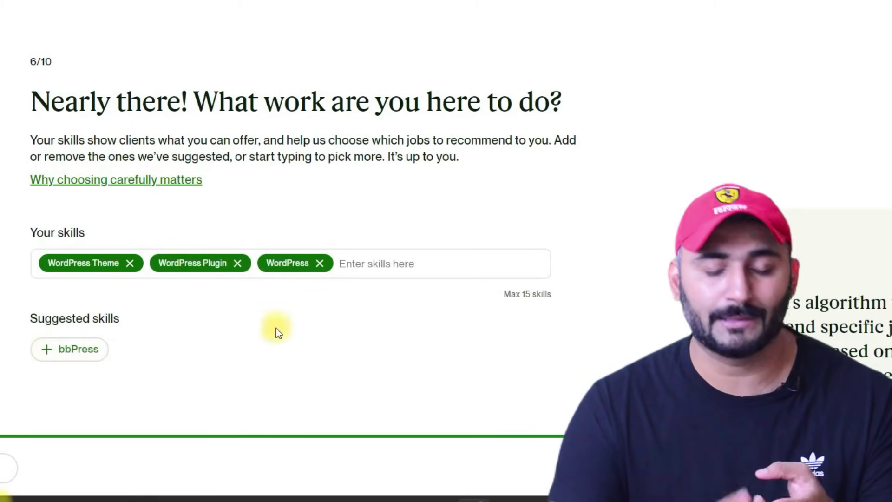
pyautogui.click(45, 350)
pyautogui.click(132, 295)
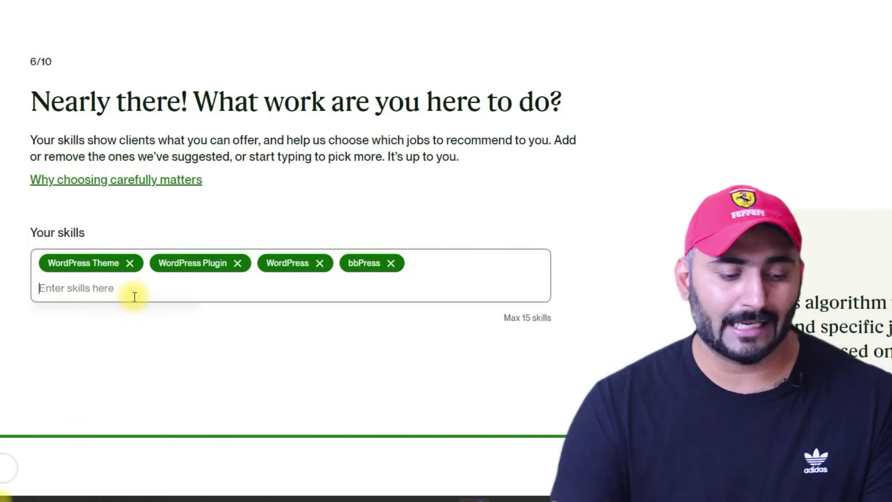
pyautogui.write('wordpress')
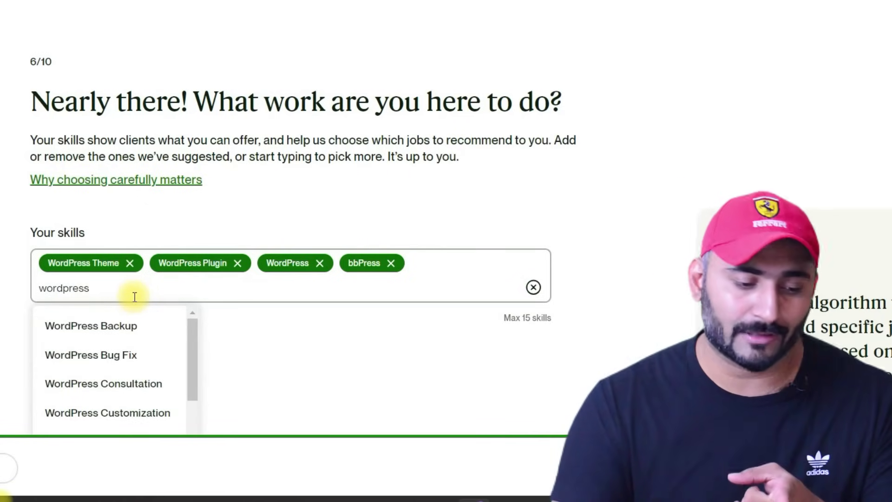
pyautogui.click(115, 411)
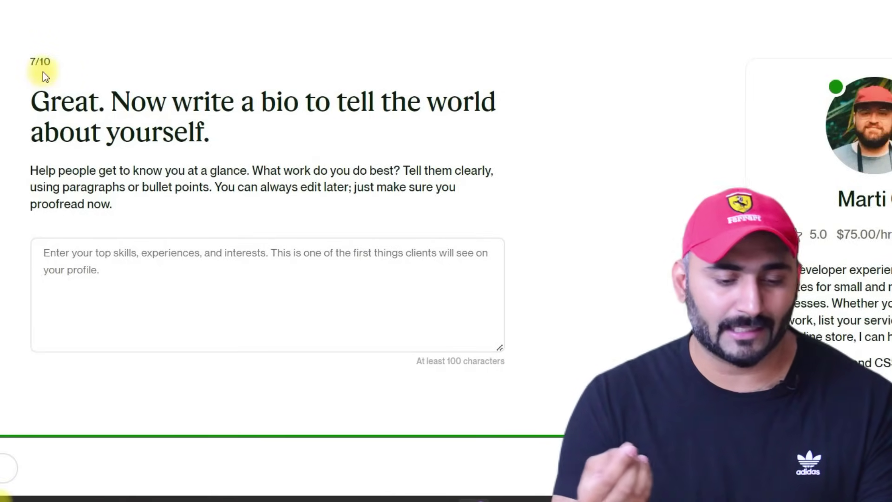
# - Paste the prepared WordPress services bio into the bio box and continue
pyautogui.moveTo(29, 99); pyautogui.dragTo(283, 130)
pyautogui.click(130, 140)
pyautogui.click(114, 255)
pyautogui.rightClick(114, 255)
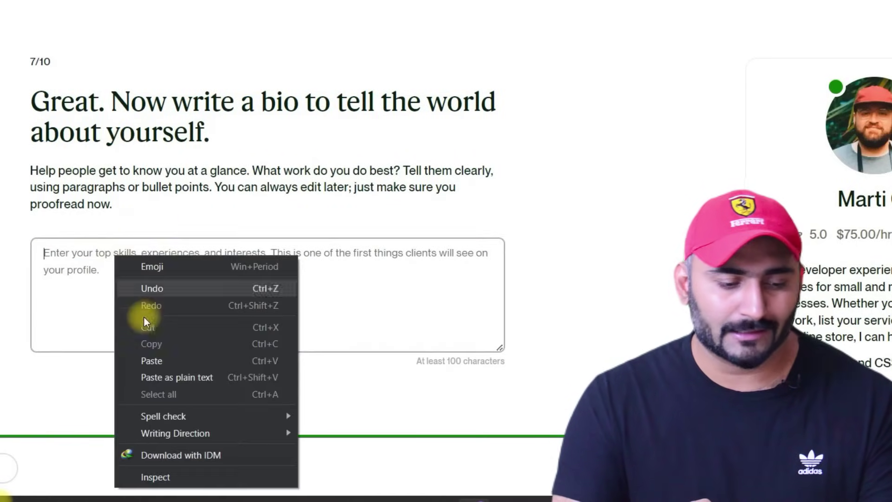
pyautogui.click(158, 360)
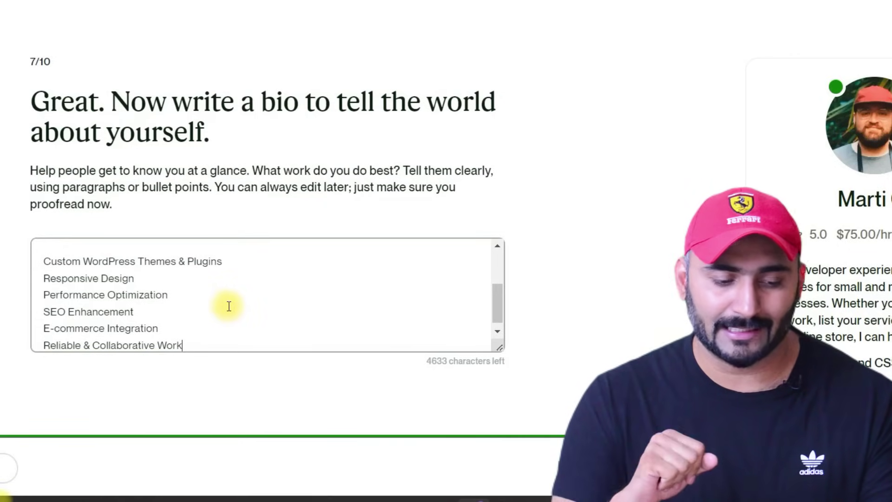
pyautogui.scroll(-2, 182, 334)
pyautogui.click(813, 467)
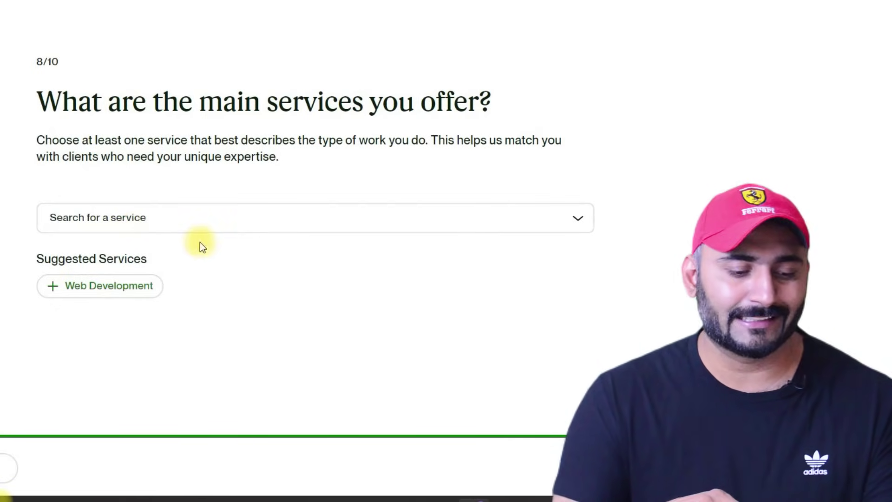
# - Select the suggested Web Development service
pyautogui.click(51, 286)
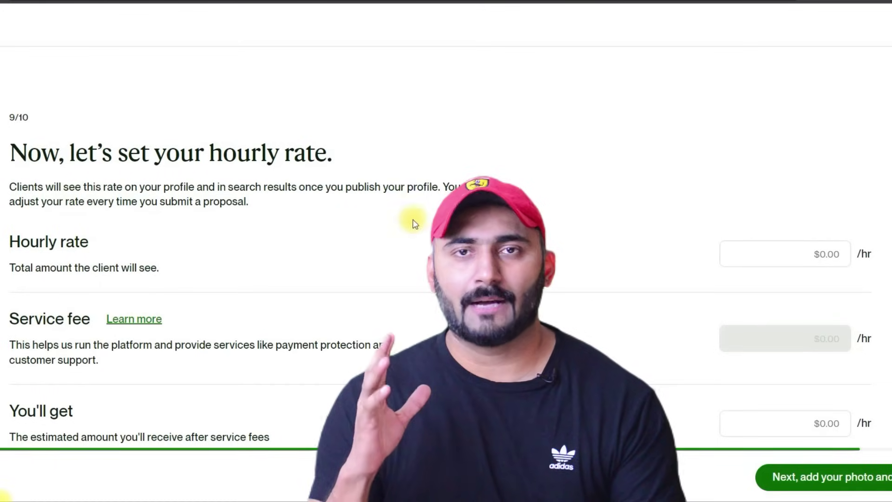
# - Enter an hourly rate of 20 in the Hourly rate field
pyautogui.moveTo(17, 141); pyautogui.dragTo(344, 155)
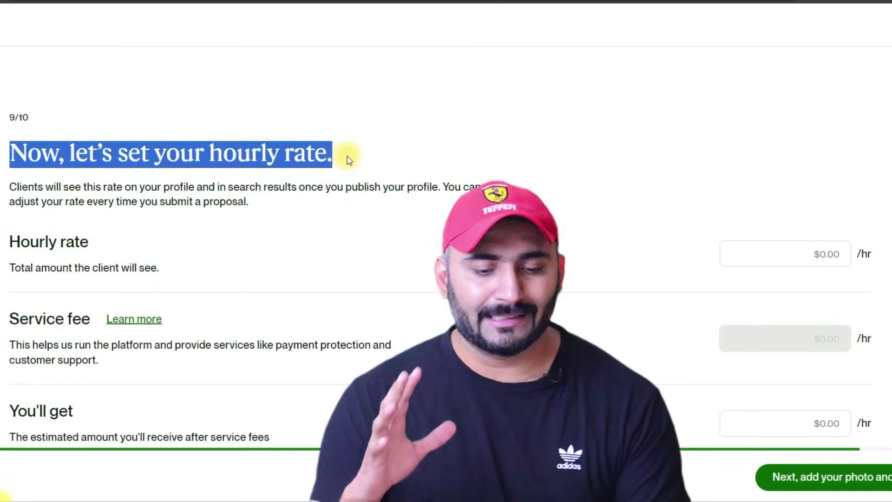
pyautogui.click(581, 179)
pyautogui.scroll(-1, 1, 254)
pyautogui.moveTo(5, 185); pyautogui.dragTo(100, 208)
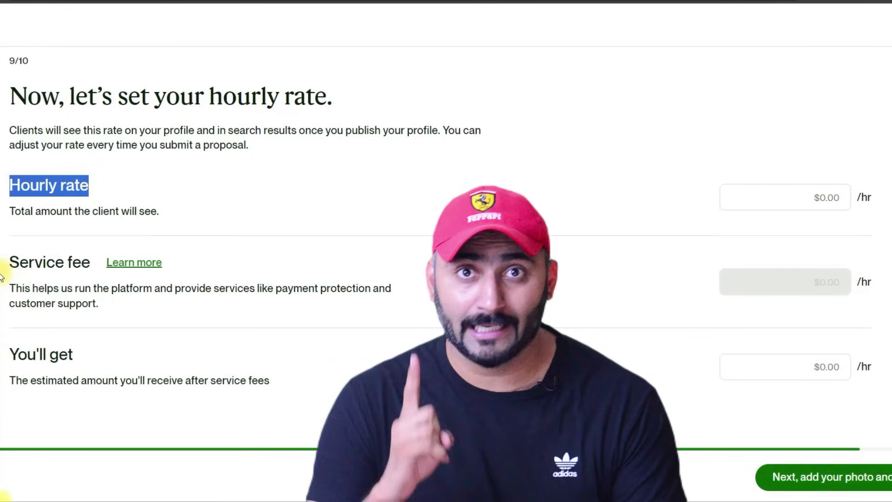
pyautogui.moveTo(9, 262); pyautogui.dragTo(94, 263)
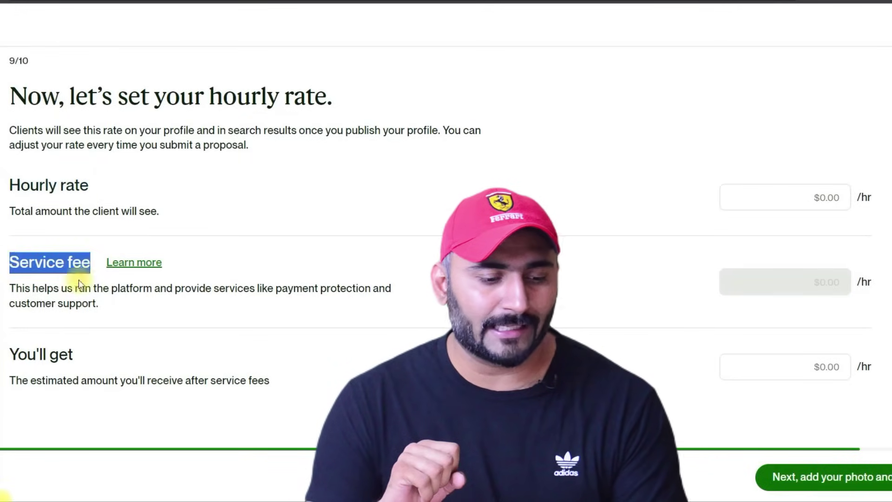
pyautogui.moveTo(10, 353); pyautogui.dragTo(131, 359)
pyautogui.scroll(2, 287, 332)
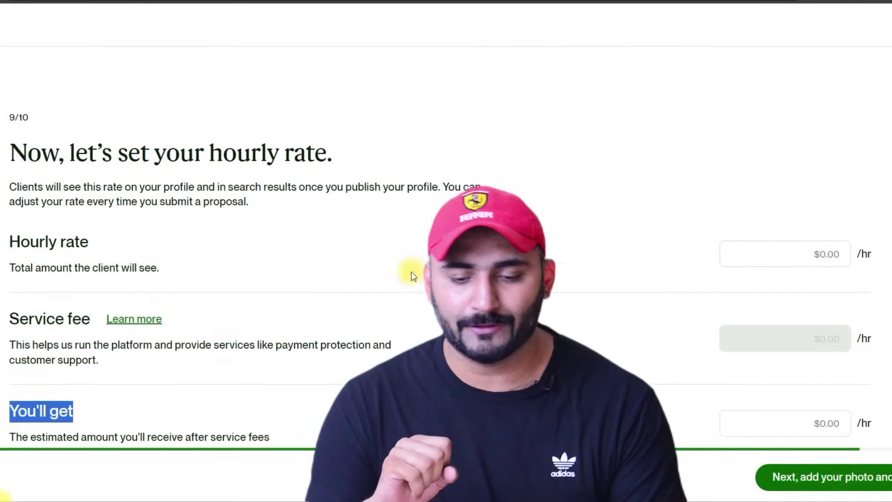
pyautogui.click(787, 254)
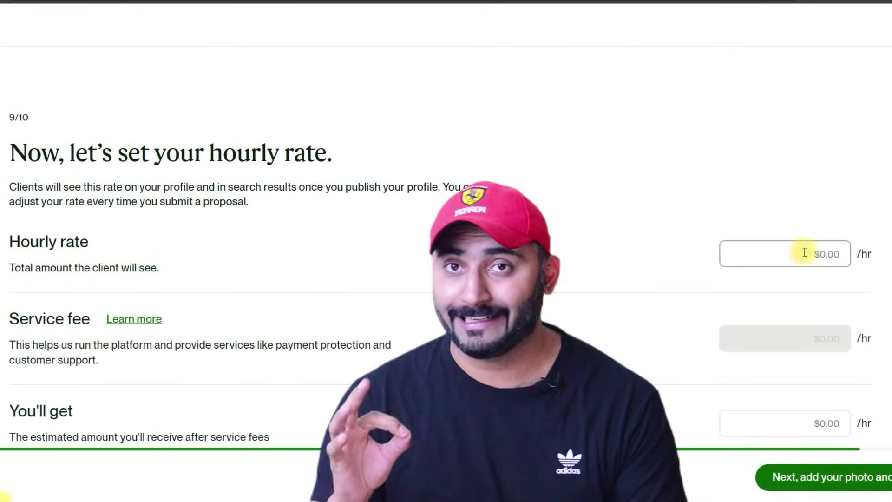
pyautogui.write('20')
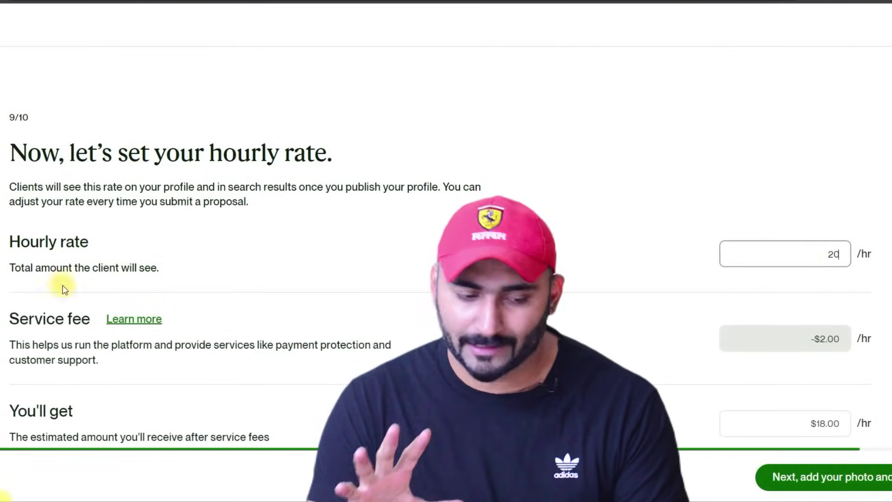
# - Confirm the $2.00 service fee and $18.00 take-home, then proceed to the final details step
pyautogui.moveTo(15, 267); pyautogui.dragTo(817, 259)
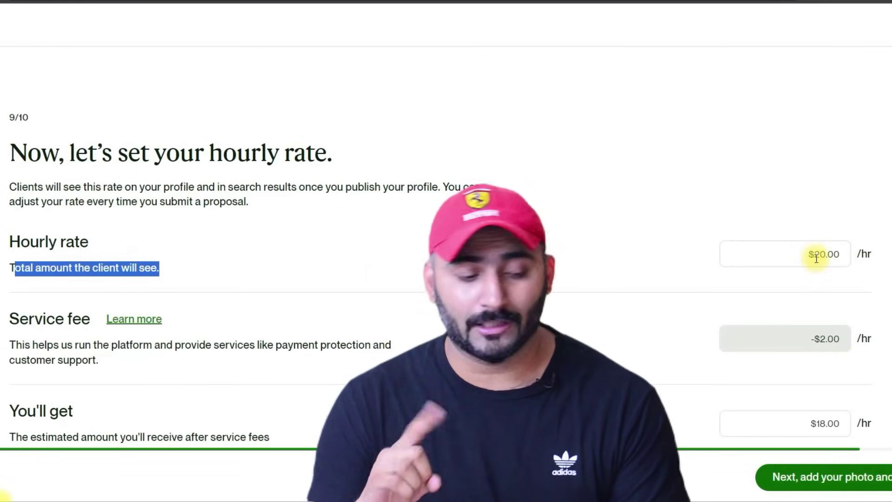
pyautogui.click(817, 258)
pyautogui.doubleClick(834, 255)
pyautogui.scroll(-1, 813, 265)
pyautogui.doubleClick(834, 282)
pyautogui.doubleClick(846, 372)
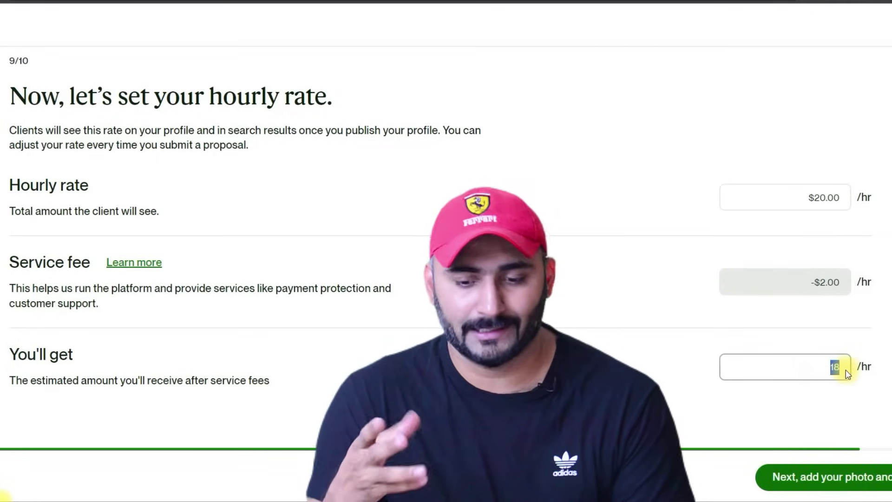
pyautogui.click(371, 323)
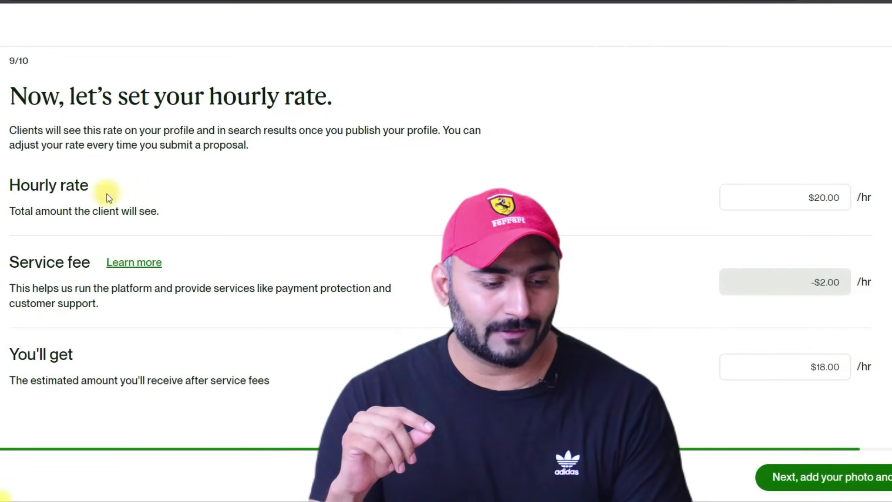
pyautogui.moveTo(8, 262); pyautogui.dragTo(92, 264)
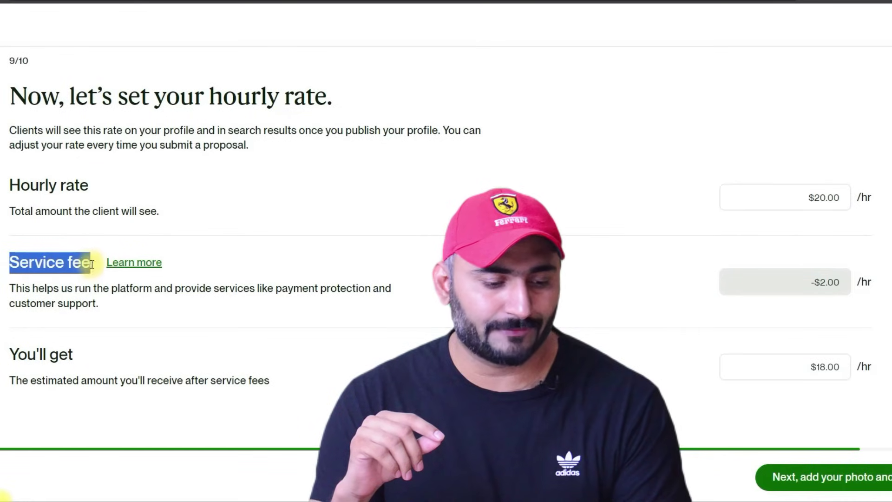
pyautogui.moveTo(9, 354); pyautogui.dragTo(73, 356)
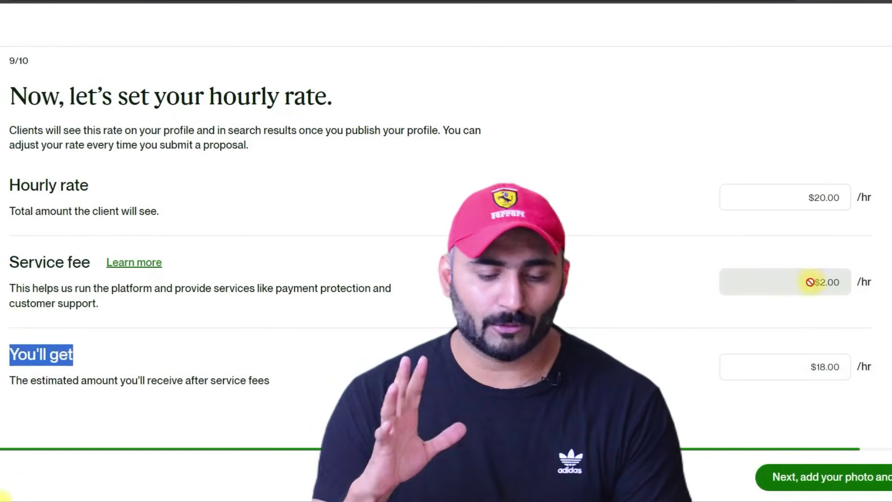
pyautogui.click(847, 478)
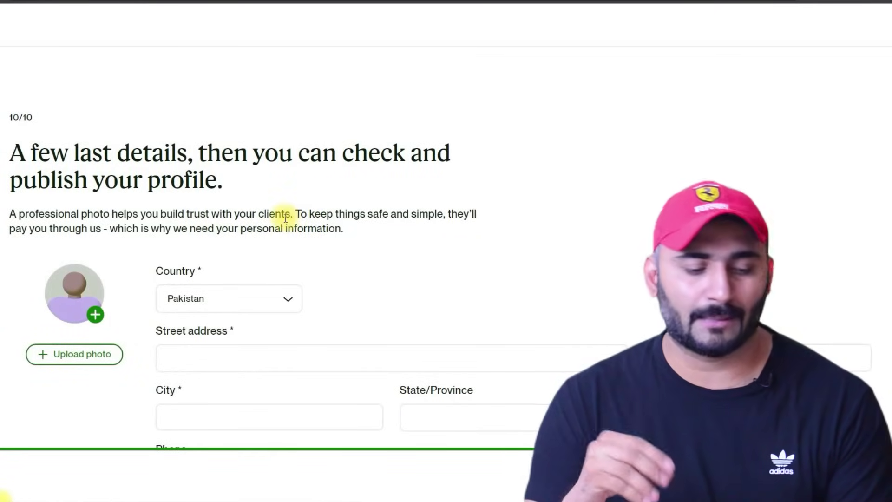
# - Open the profile photo upload dialog on the final details page
pyautogui.scroll(-2, 286, 218)
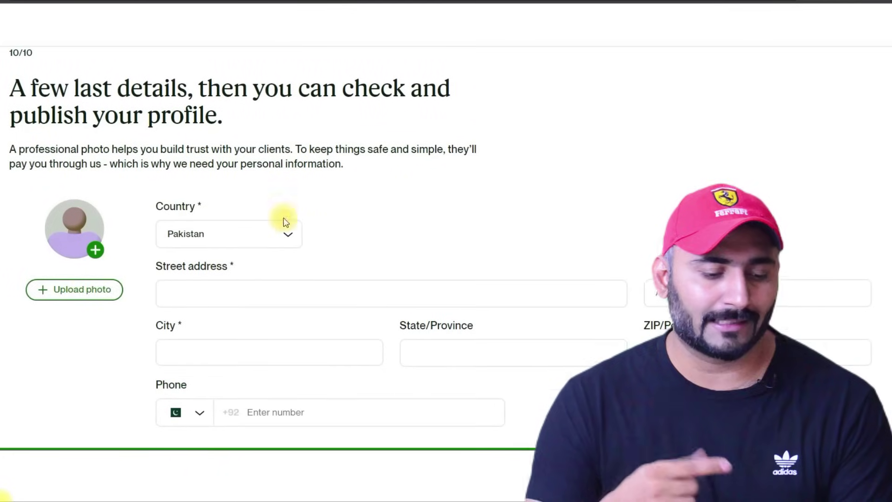
pyautogui.click(85, 293)
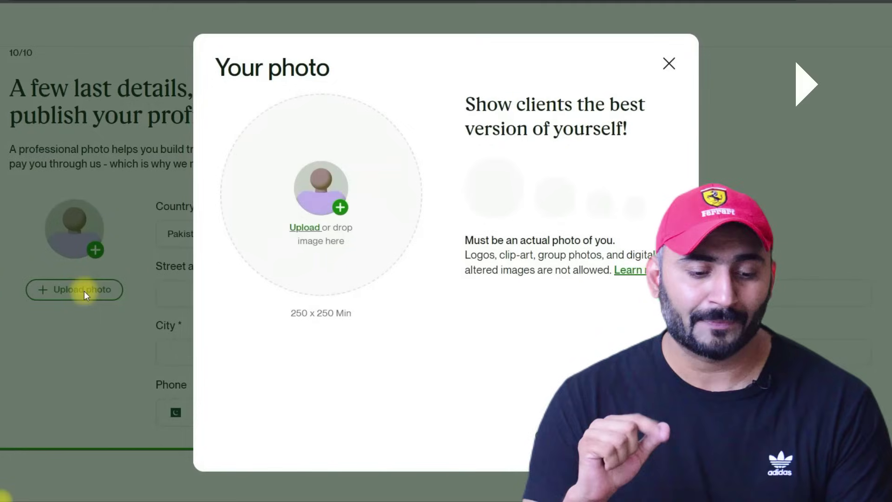
# - Upload a profile photo, zoom and reposition it within the crop circle, and save
pyautogui.click(340, 209)
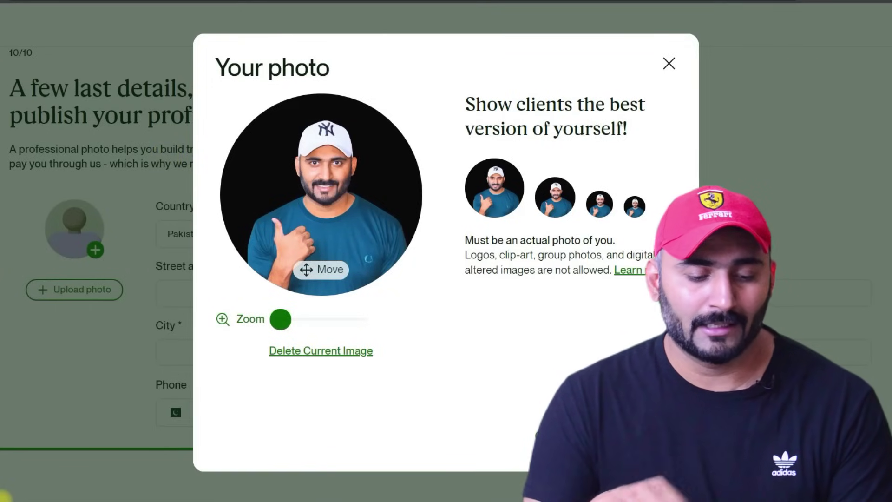
pyautogui.moveTo(281, 320); pyautogui.dragTo(301, 320)
pyautogui.moveTo(354, 243)
pyautogui.mouseDown()
pyautogui.moveTo(344, 239)
pyautogui.moveTo(358, 245)
pyautogui.mouseUp()
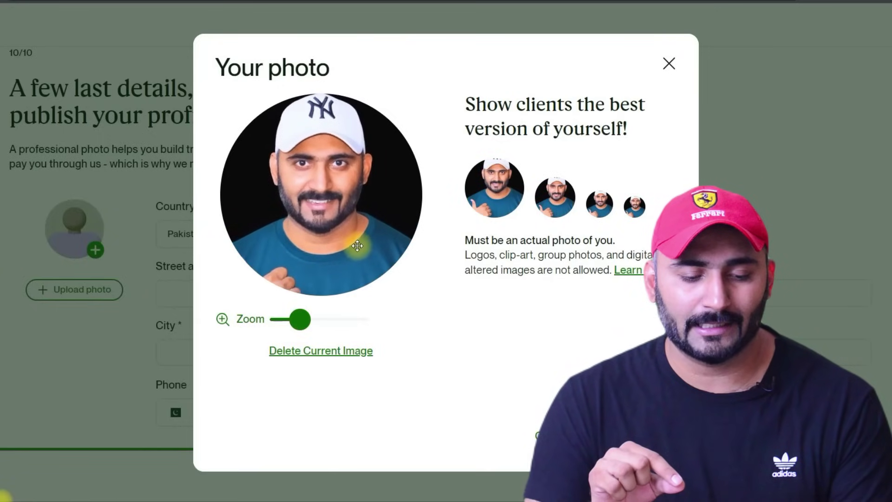
pyautogui.moveTo(299, 320); pyautogui.dragTo(307, 320)
pyautogui.moveTo(338, 243); pyautogui.dragTo(356, 270)
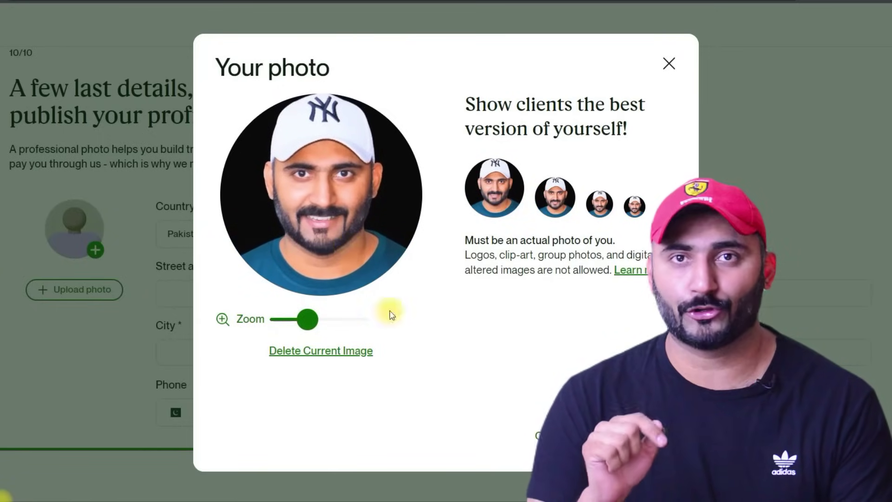
pyautogui.click(605, 435)
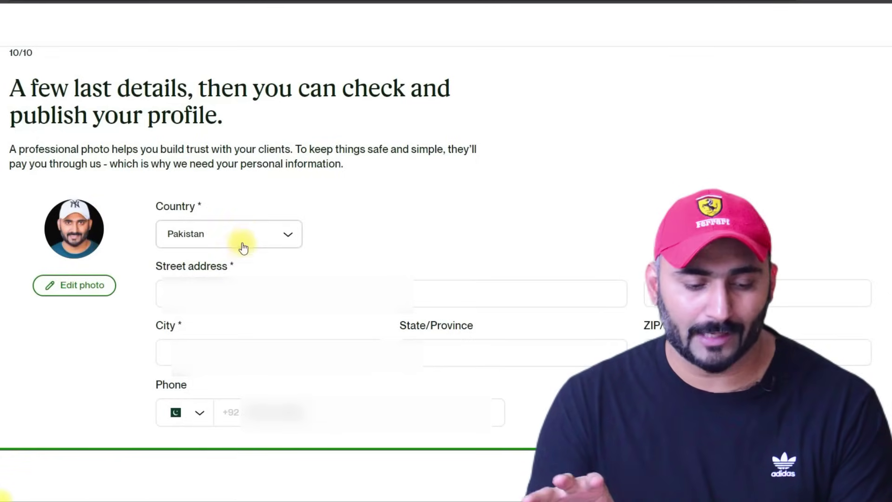
pyautogui.click(200, 289)
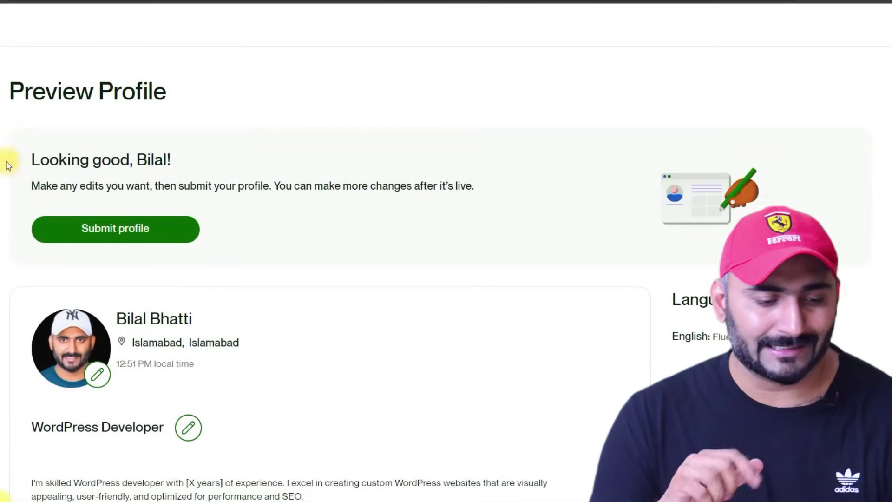
pyautogui.moveTo(37, 156); pyautogui.dragTo(219, 152)
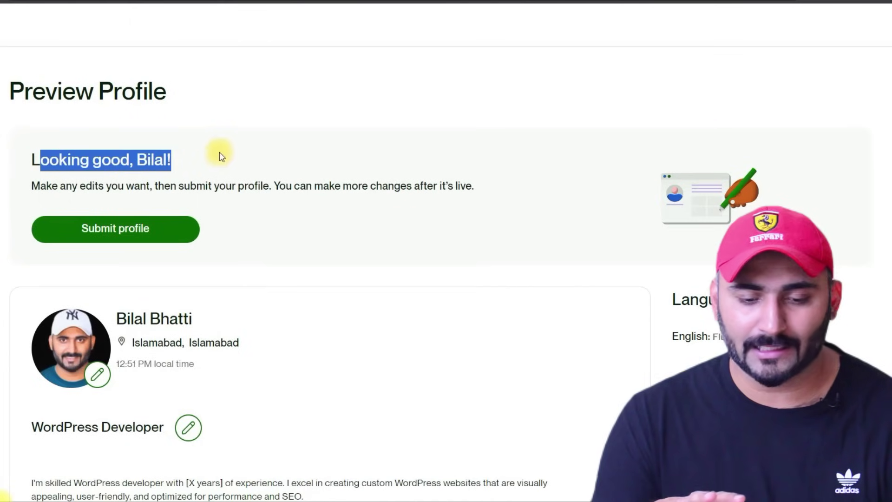
pyautogui.click(41, 154)
pyautogui.moveTo(28, 156); pyautogui.dragTo(194, 156)
pyautogui.moveTo(41, 186); pyautogui.dragTo(189, 205)
pyautogui.click(7, 192)
pyautogui.scroll(-6, 325, 279)
pyautogui.scroll(3, 325, 279)
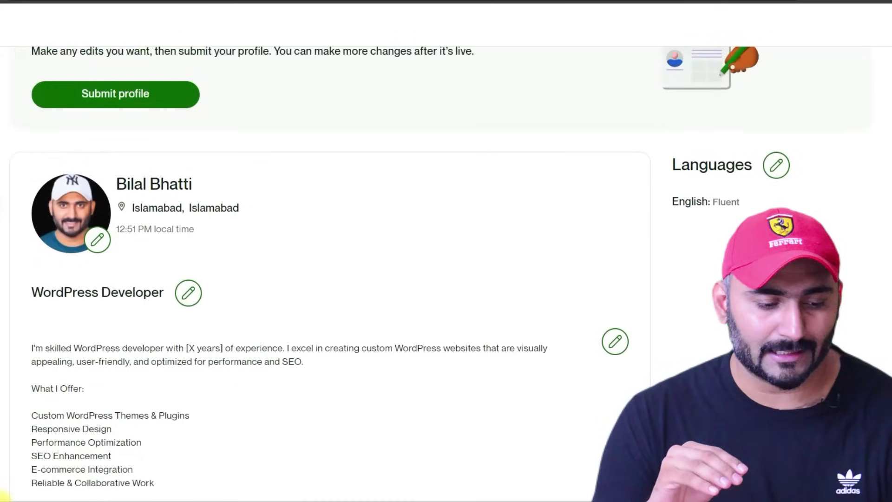
pyautogui.moveTo(111, 187); pyautogui.dragTo(181, 184)
pyautogui.moveTo(134, 208); pyautogui.dragTo(165, 230)
pyautogui.moveTo(26, 291); pyautogui.dragTo(135, 292)
pyautogui.scroll(-4, 28, 186)
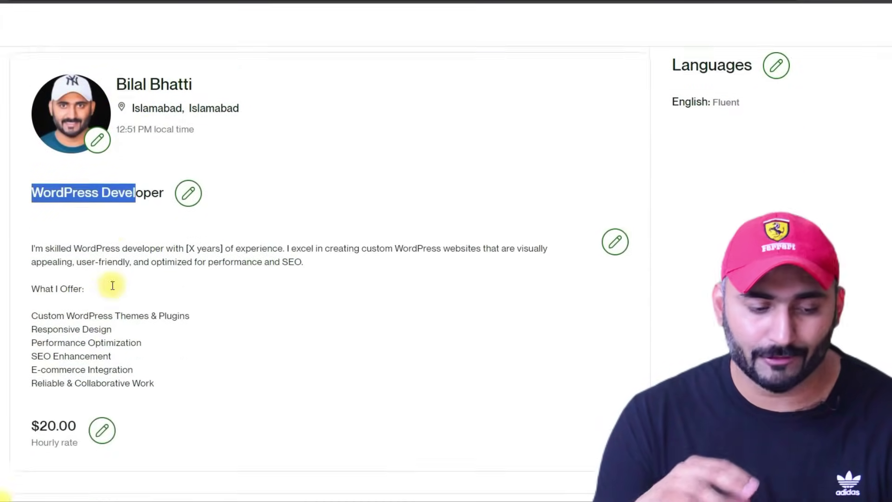
pyautogui.moveTo(26, 132); pyautogui.dragTo(180, 281)
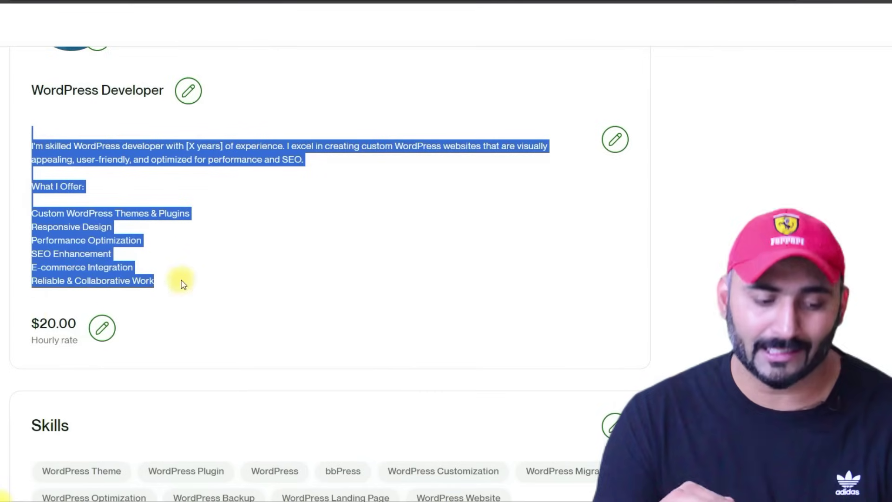
pyautogui.moveTo(30, 319); pyautogui.dragTo(72, 323)
pyautogui.scroll(-4, 20, 295)
pyautogui.moveTo(23, 223); pyautogui.dragTo(276, 324)
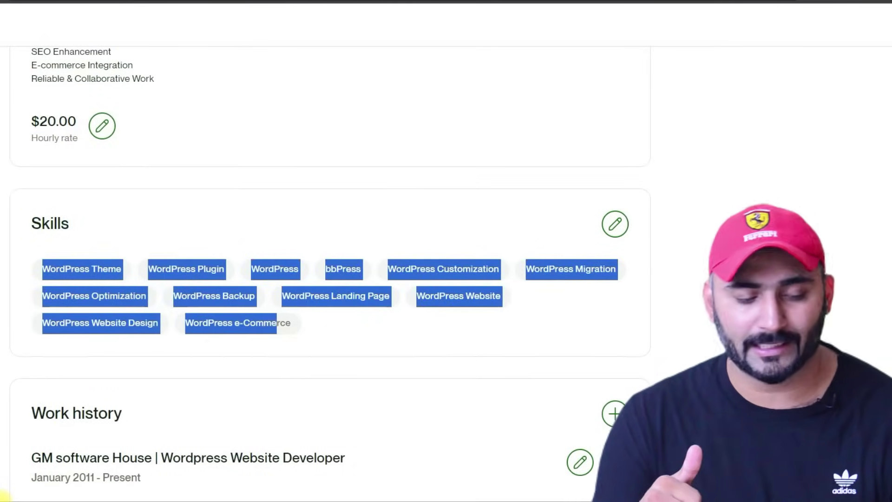
pyautogui.click(251, 326)
pyautogui.scroll(-3, 251, 327)
pyautogui.moveTo(29, 320); pyautogui.dragTo(303, 414)
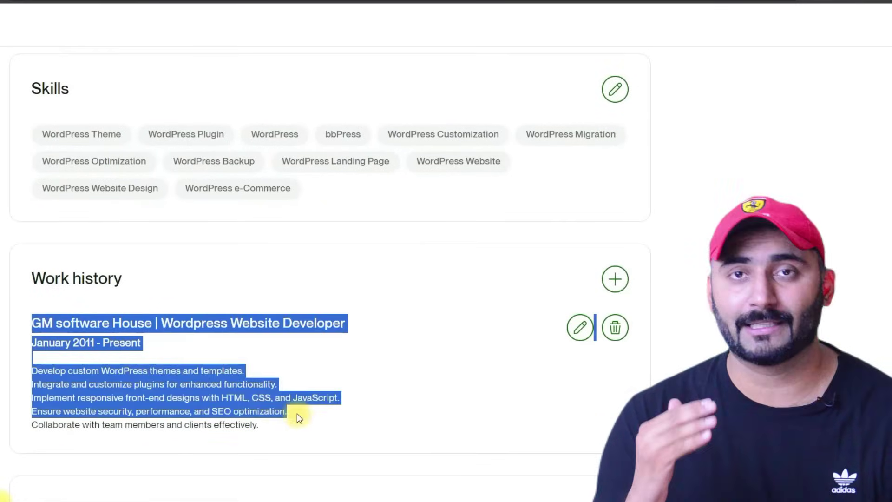
pyautogui.scroll(-4, 139, 362)
pyautogui.moveTo(26, 304); pyautogui.dragTo(160, 396)
pyautogui.scroll(20, 160, 395)
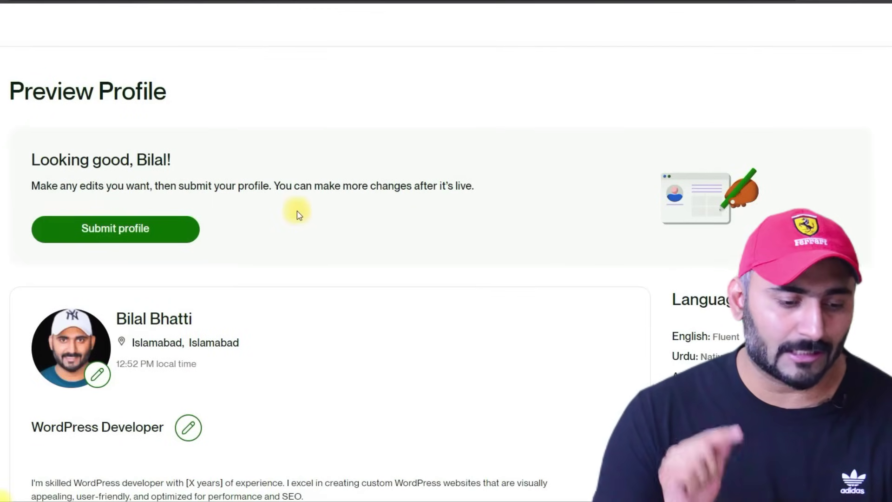
pyautogui.click(91, 231)
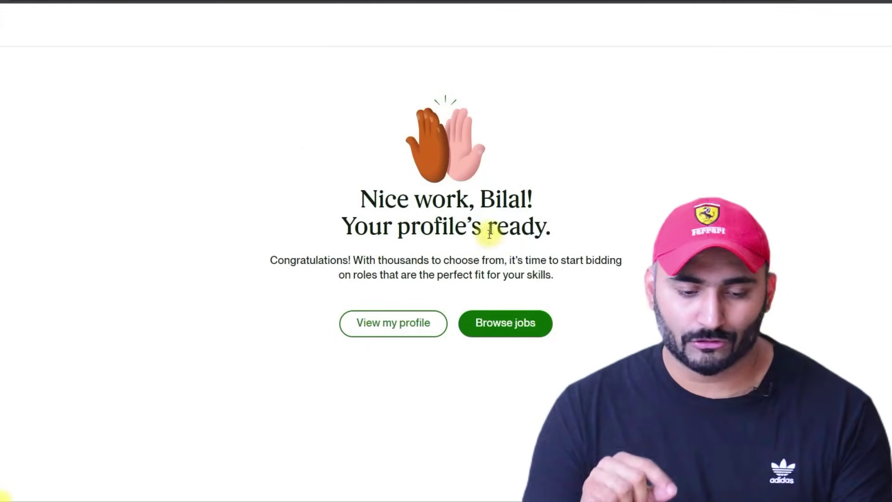
# - Review the 'Your profile's ready' congratulations page and open the new profile
pyautogui.moveTo(350, 195); pyautogui.dragTo(533, 199)
pyautogui.moveTo(342, 226); pyautogui.dragTo(562, 231)
pyautogui.moveTo(270, 260); pyautogui.dragTo(570, 286)
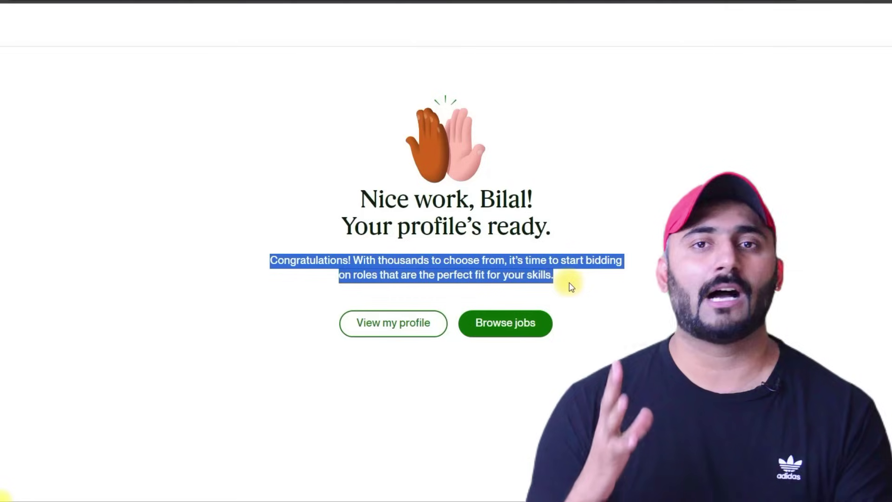
pyautogui.click(301, 238)
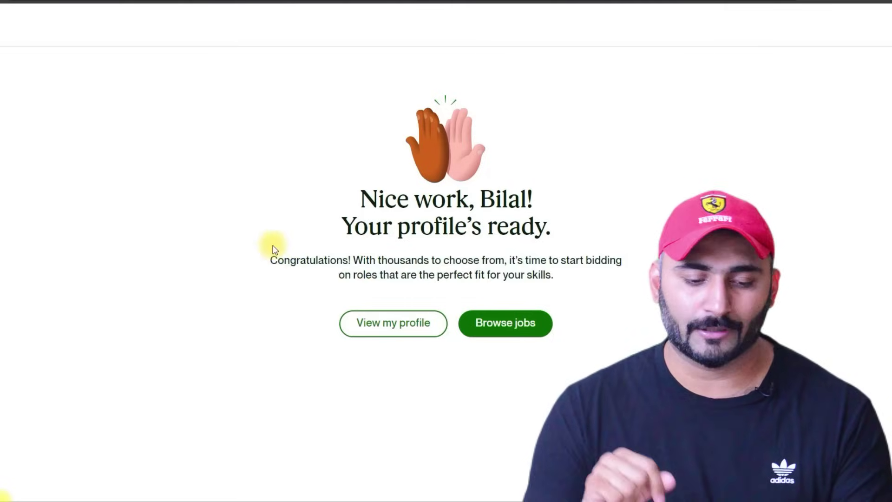
pyautogui.moveTo(295, 257); pyautogui.dragTo(558, 278)
pyautogui.click(404, 329)
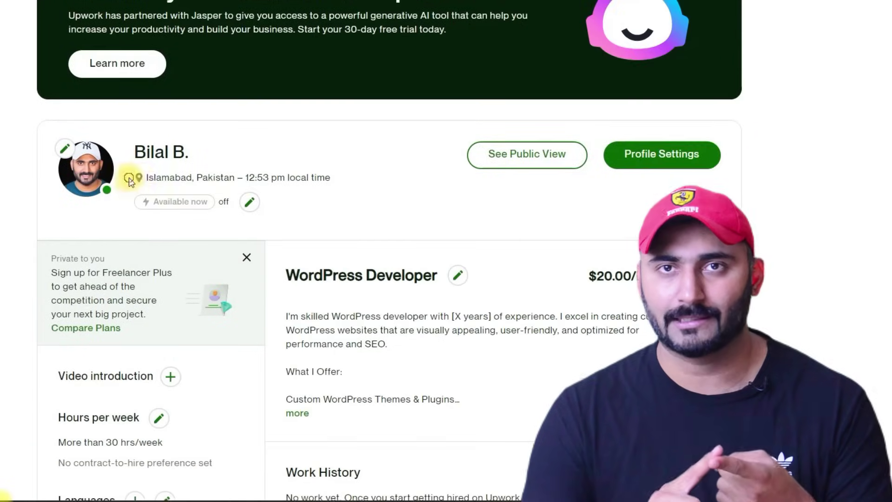
# - Scroll through the new profile to review its details
pyautogui.moveTo(139, 177); pyautogui.dragTo(238, 177)
pyautogui.scroll(-5, 434, 350)
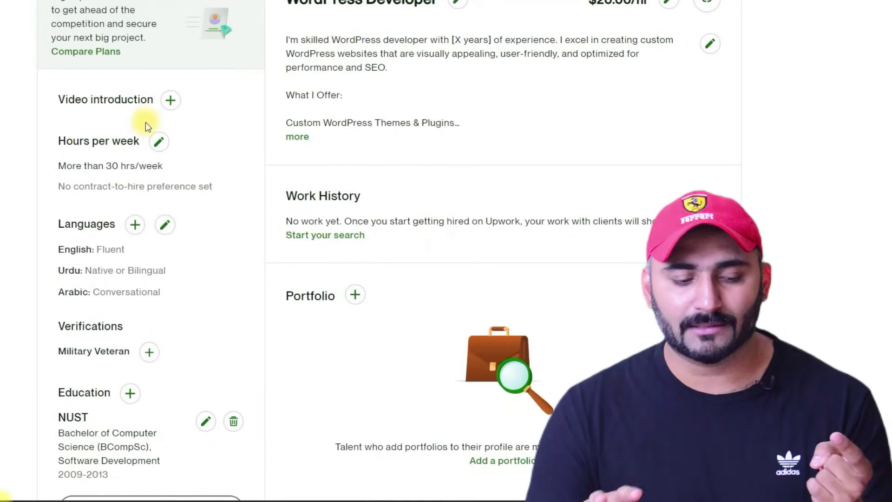
pyautogui.scroll(-3, 146, 119)
pyautogui.scroll(2, 144, 145)
pyautogui.scroll(-3, 130, 299)
pyautogui.scroll(2, 197, 327)
pyautogui.scroll(-6, 199, 322)
pyautogui.scroll(-6, 427, 316)
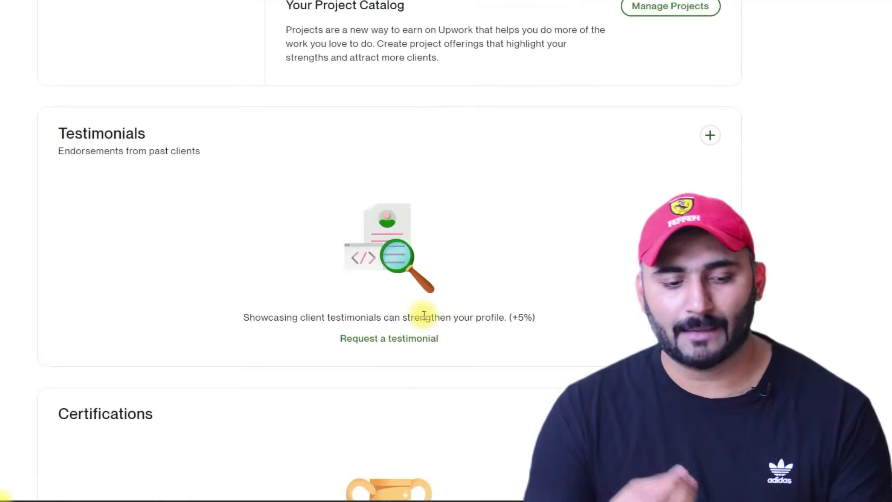
pyautogui.scroll(-5, 423, 315)
pyautogui.scroll(-10, 422, 315)
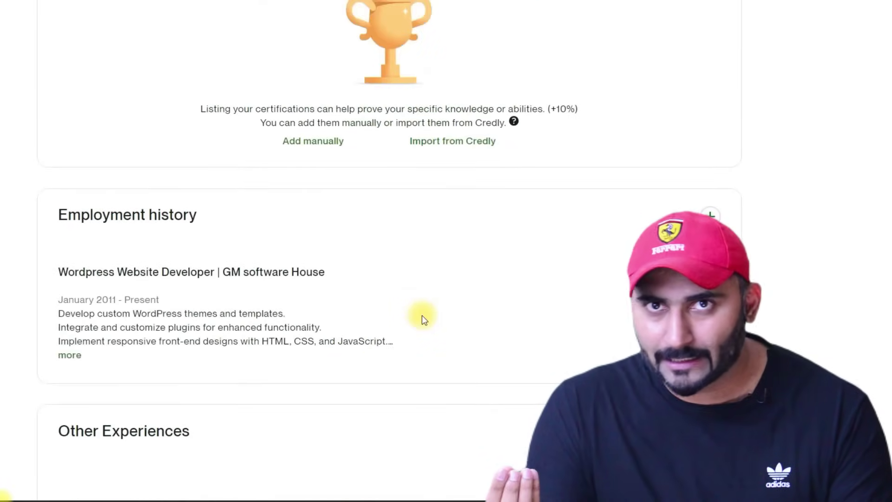
pyautogui.scroll(20, 422, 315)
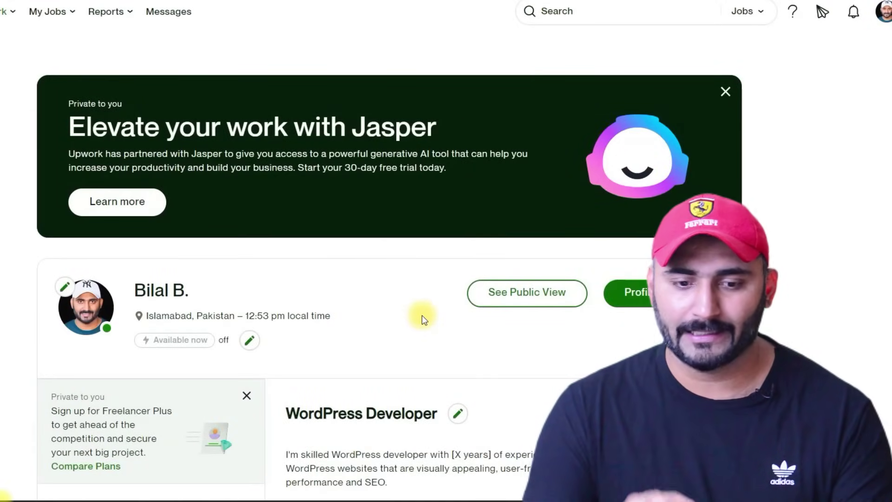
# - Check the profile's public view, then open the account menu at top right
pyautogui.click(549, 296)
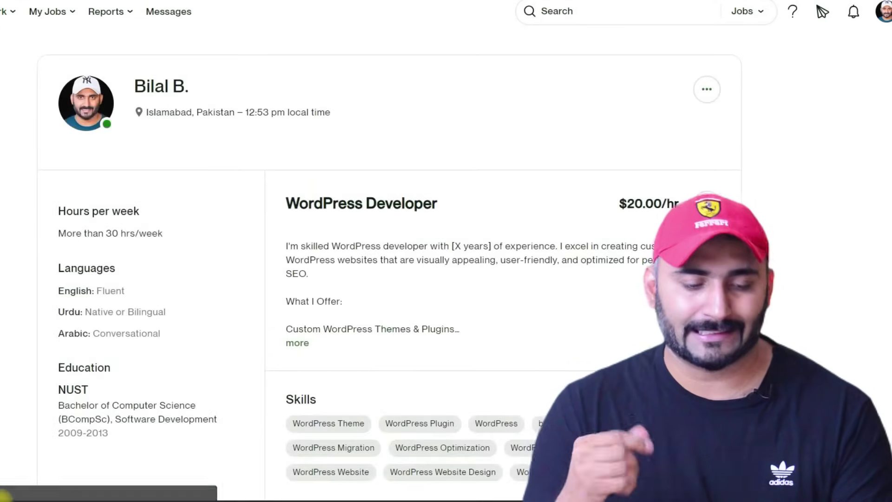
pyautogui.scroll(-7, 403, 170)
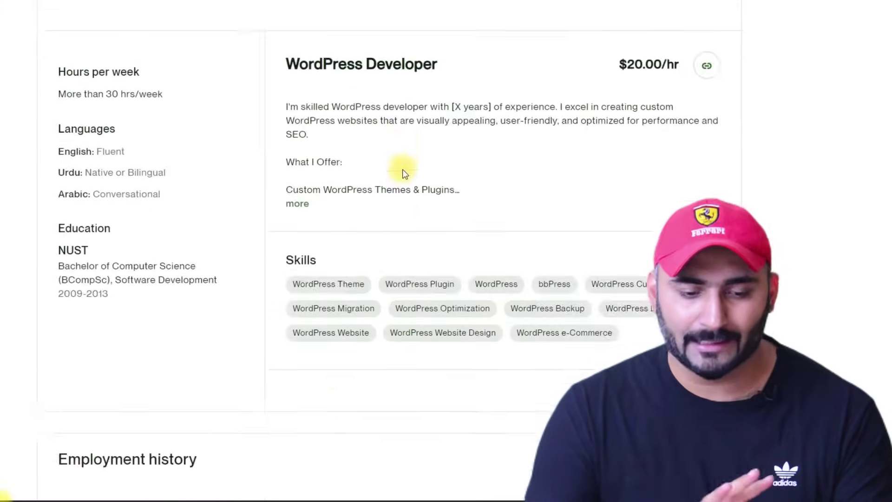
pyautogui.scroll(7, 402, 170)
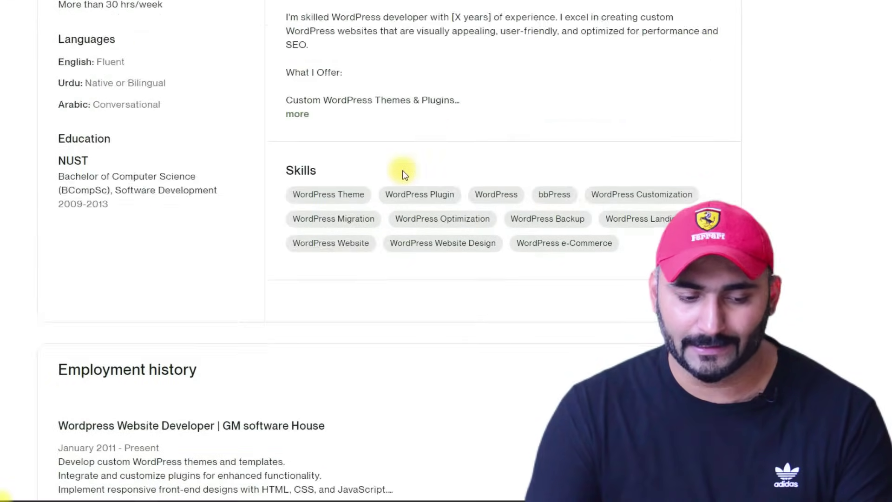
pyautogui.click(886, 12)
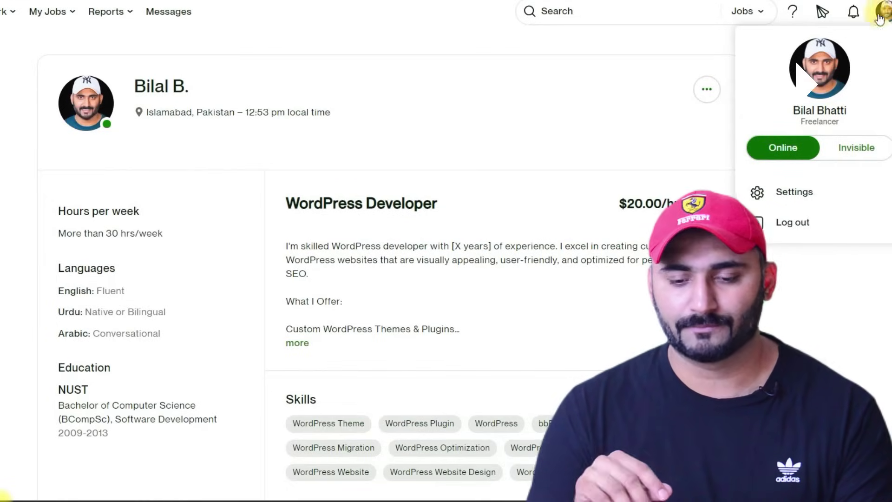
# - Switch availability to Invisible and back to Online, then open Password & security settings
pyautogui.click(860, 147)
pyautogui.click(790, 153)
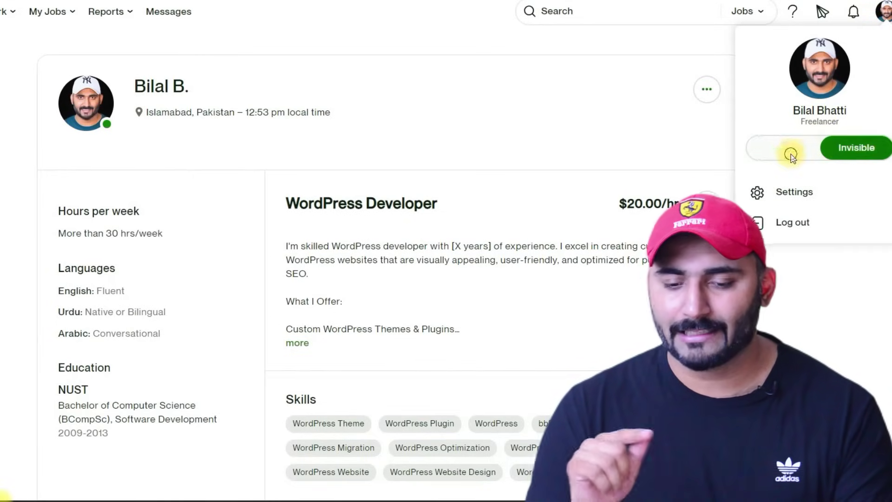
pyautogui.click(795, 193)
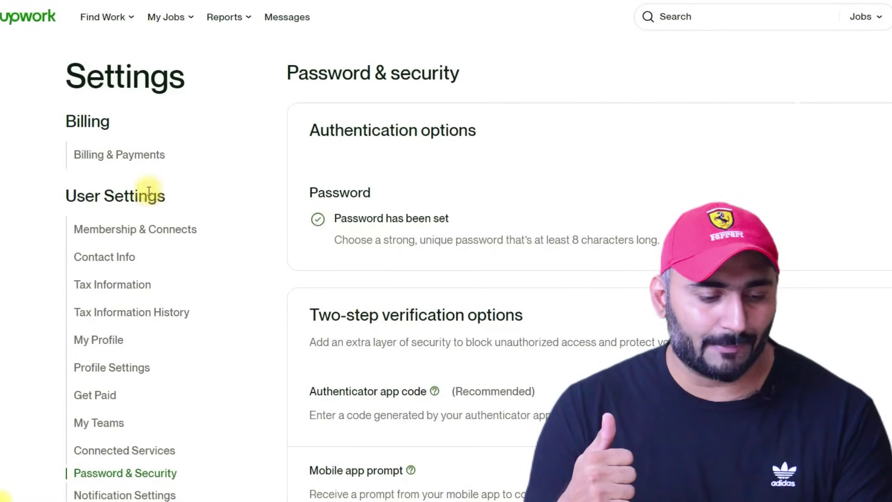
pyautogui.scroll(-2, 166, 180)
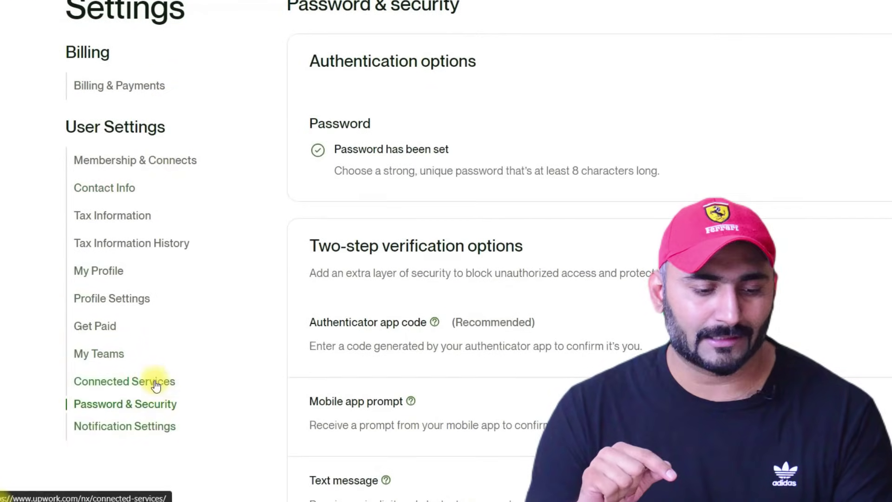
pyautogui.scroll(2, 152, 367)
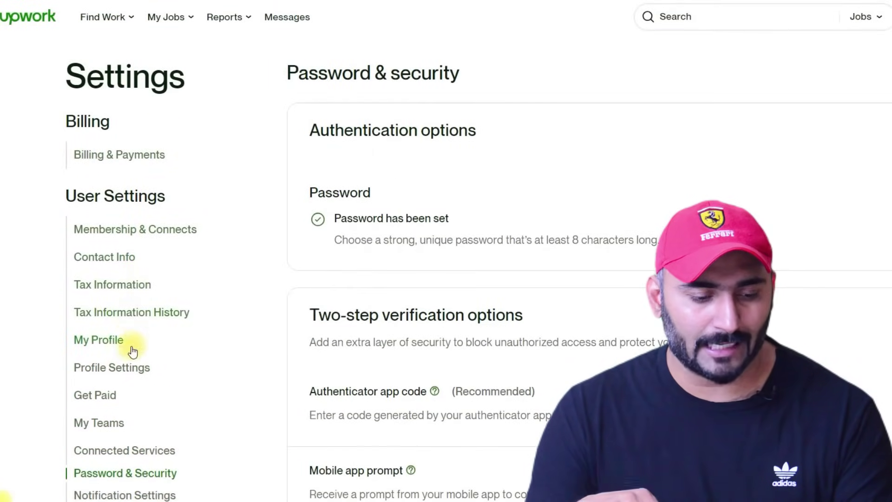
pyautogui.scroll(-2, 116, 393)
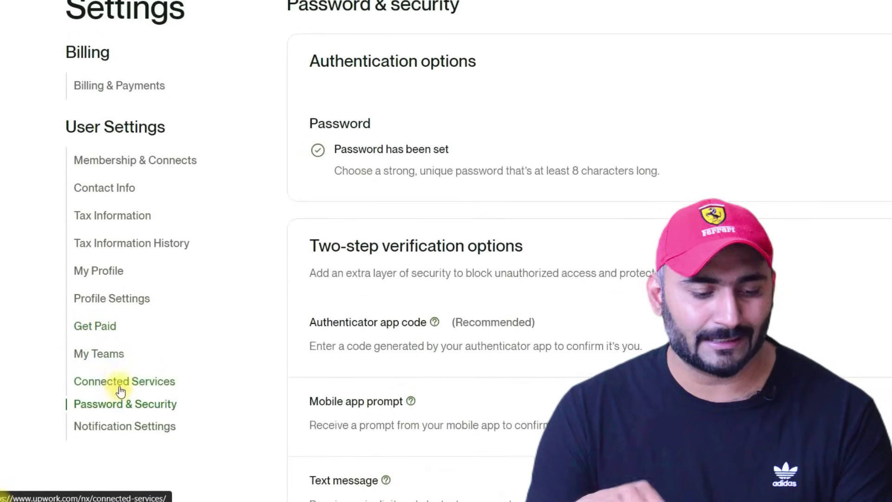
# - Open Get Paid settings, re-enter the account password, and start answering the security question
pyautogui.click(101, 331)
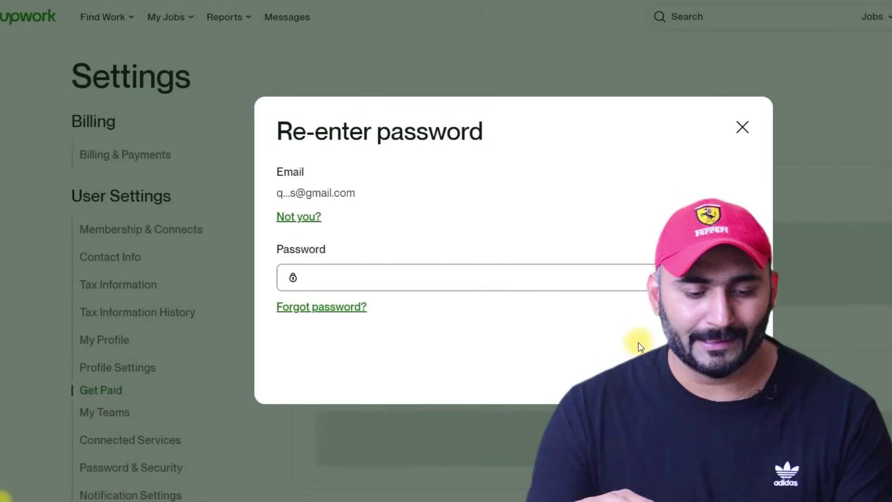
pyautogui.write('•••••••••')
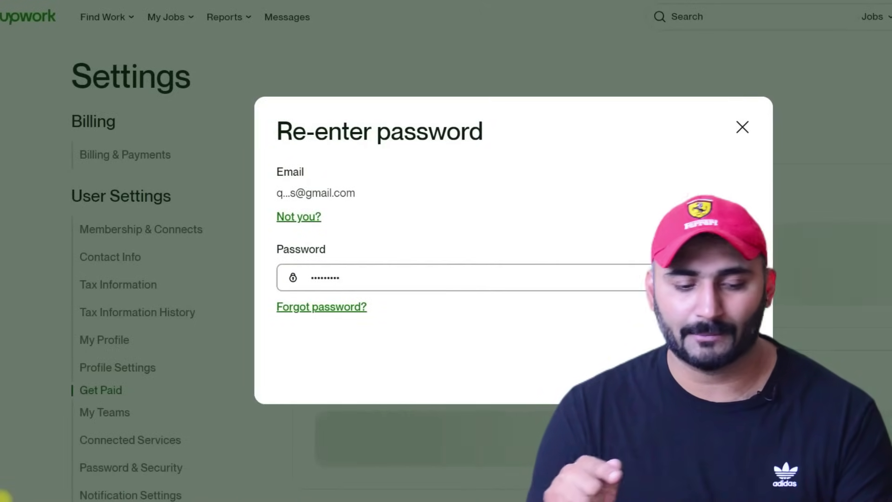
pyautogui.press('Return')
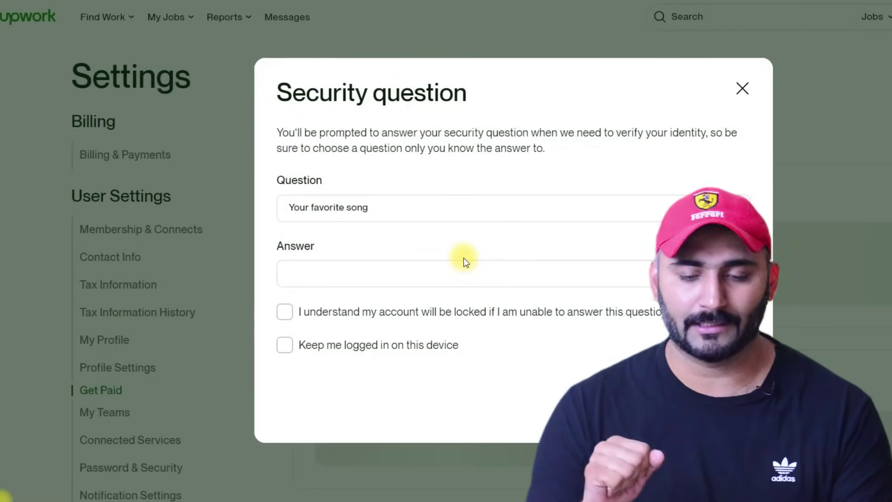
pyautogui.click(358, 273)
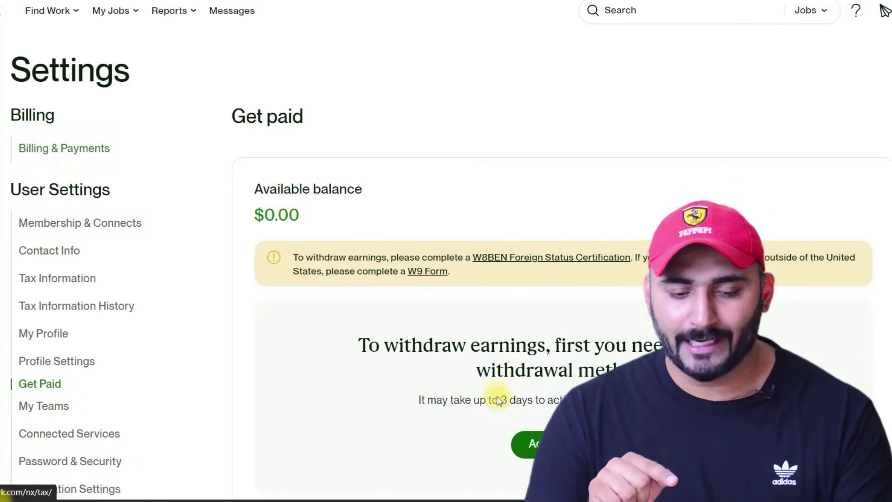
# - Follow the W9 Form link in the Get paid banner to the Tax information settings
pyautogui.scroll(-2, 397, 383)
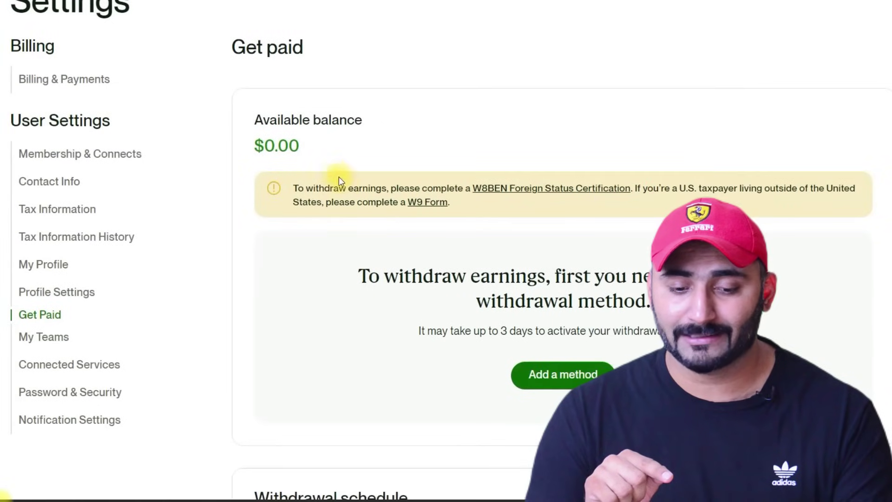
pyautogui.moveTo(295, 188); pyautogui.dragTo(762, 189)
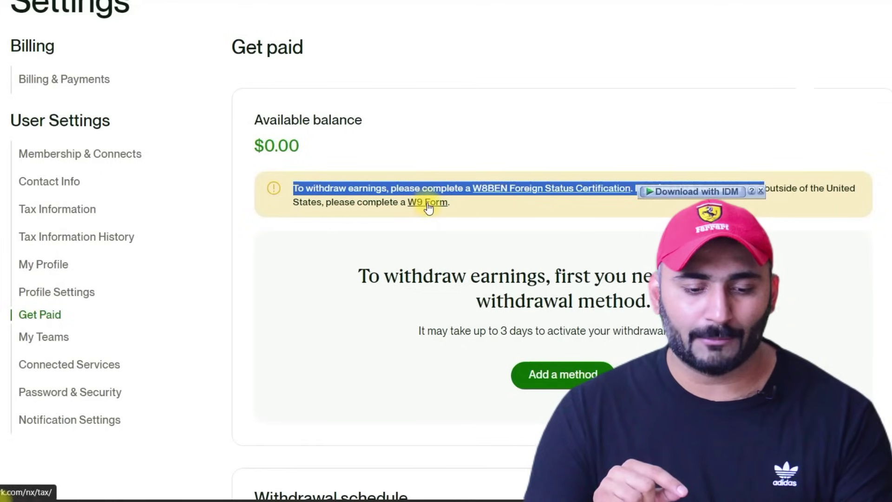
pyautogui.click(599, 203)
pyautogui.click(432, 202)
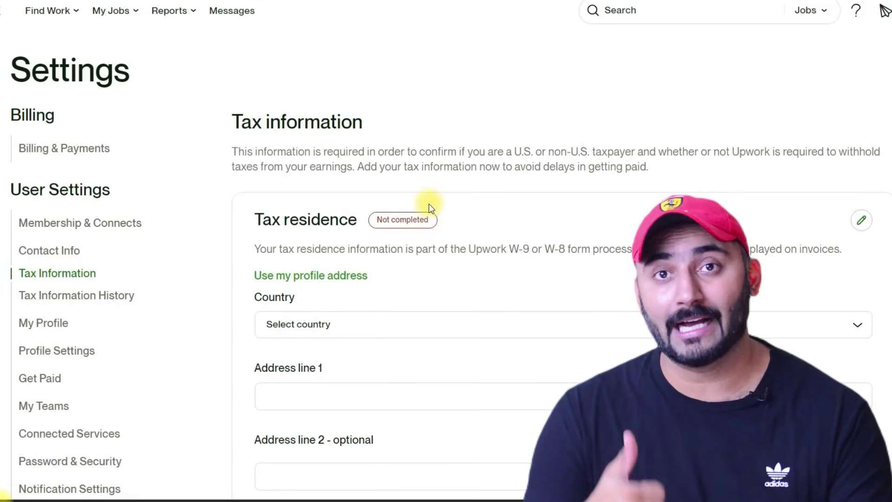
# - Open the Taxpayer identification form for editing and enter the user's legal name
pyautogui.scroll(-4, 398, 207)
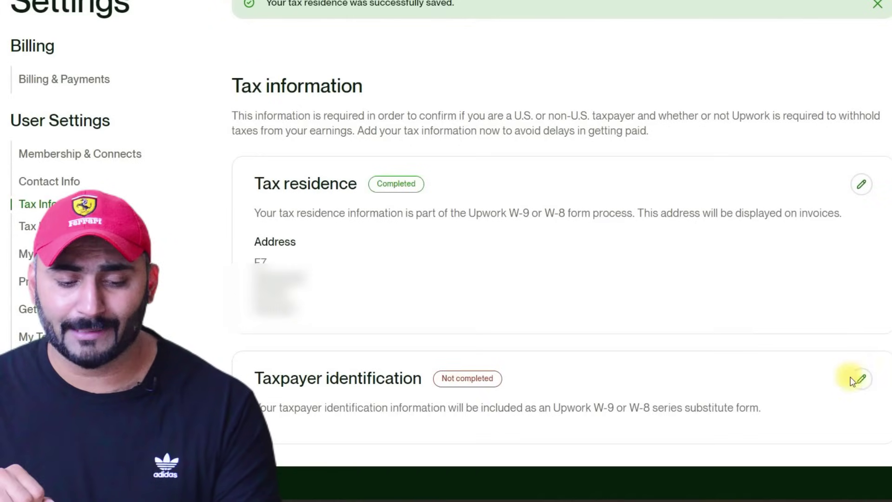
pyautogui.click(860, 379)
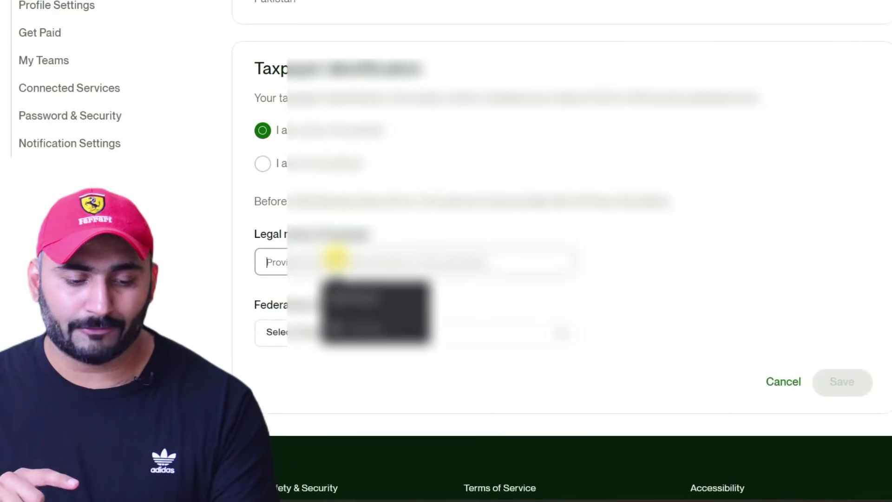
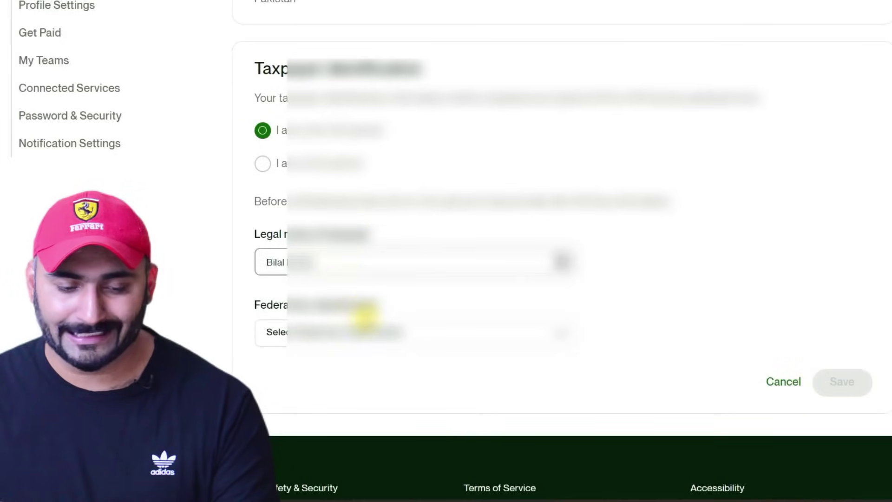
# - Set federal tax classification to Individual and country of citizenship to Pakistan, then save
pyautogui.click(368, 330)
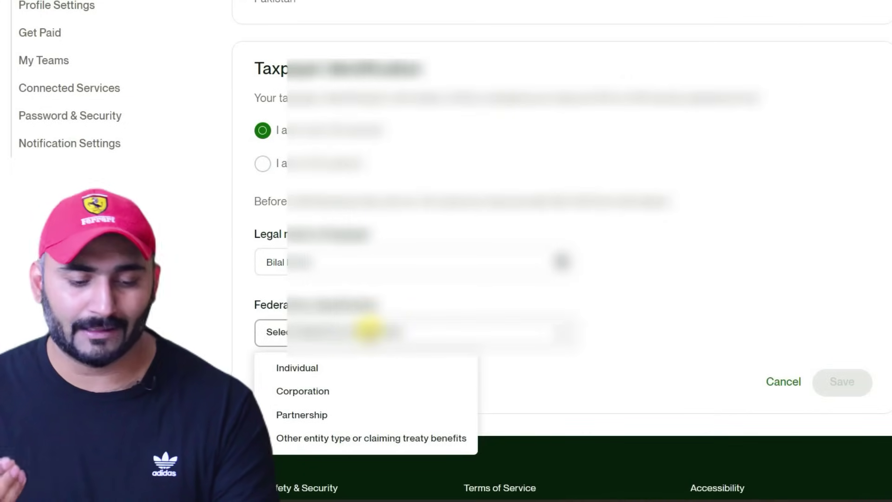
pyautogui.click(316, 367)
pyautogui.scroll(-4, 316, 325)
pyautogui.click(333, 266)
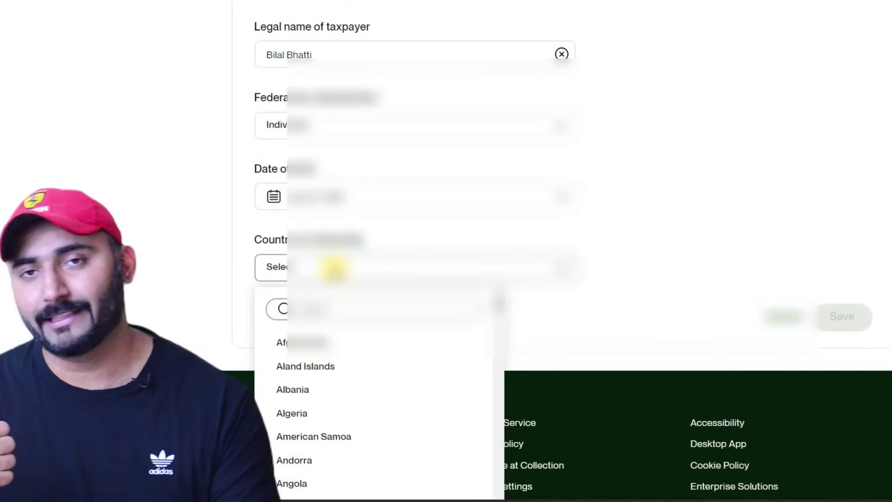
pyautogui.write('Pak')
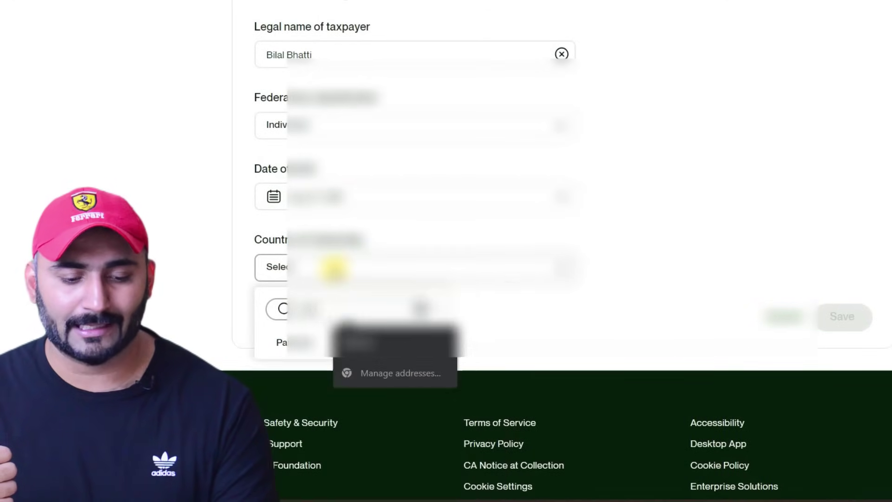
pyautogui.click(282, 344)
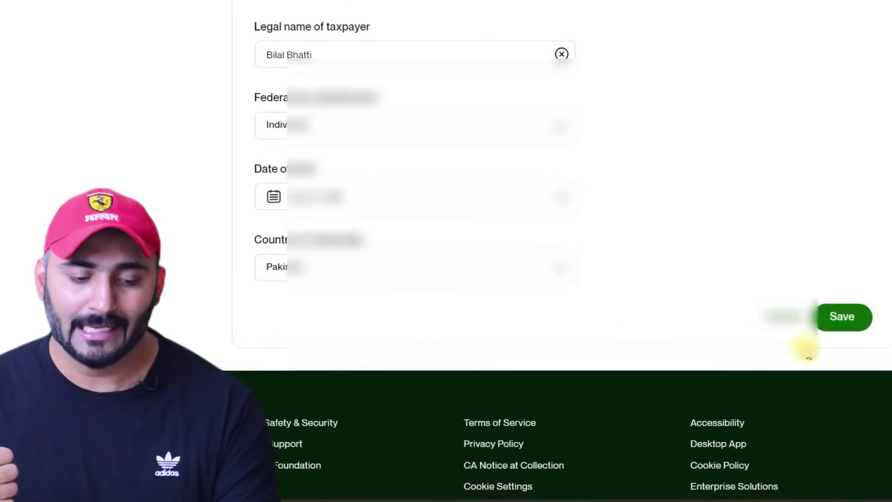
pyautogui.click(841, 317)
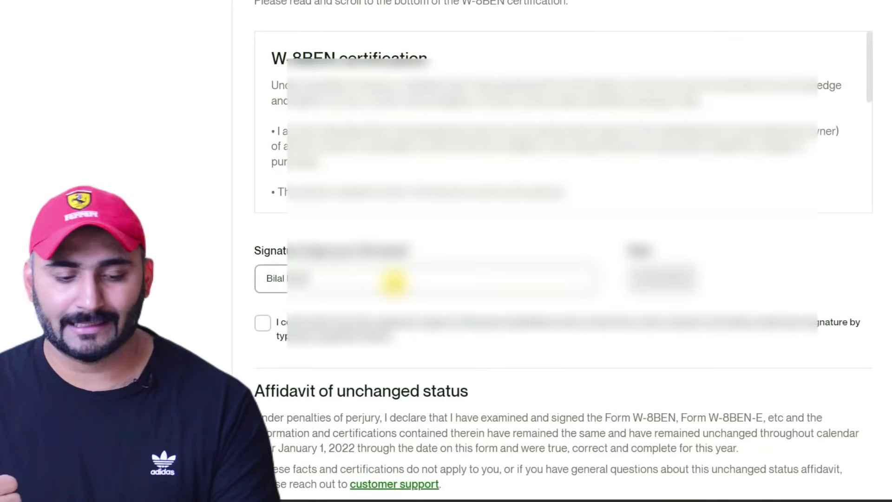
# - Begin signing the W-8BEN certification in the Signature field
pyautogui.click(393, 281)
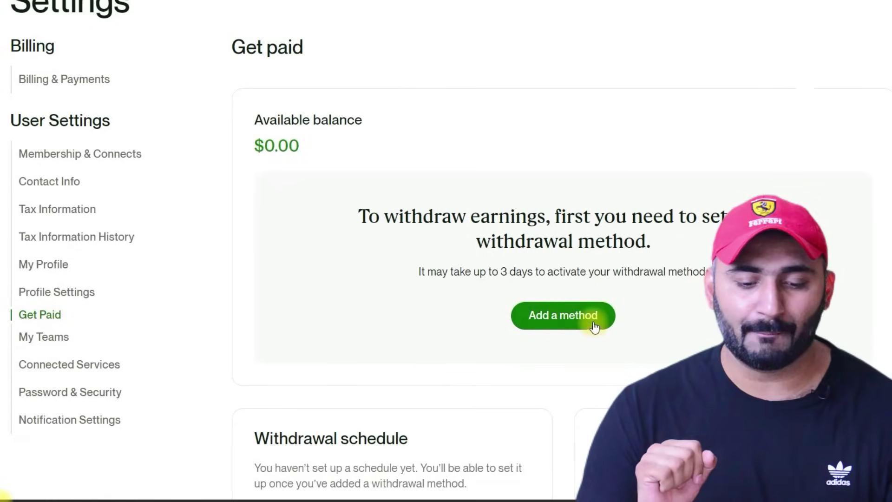
# - Add a withdrawal method and choose Payoneer at $2 per withdrawal
pyautogui.scroll(-3, 509, 291)
pyautogui.click(559, 176)
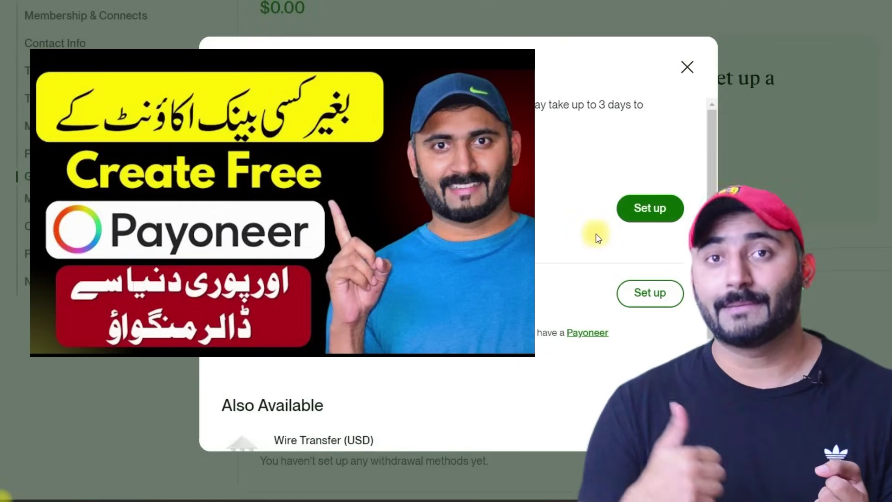
pyautogui.moveTo(286, 311); pyautogui.dragTo(384, 311)
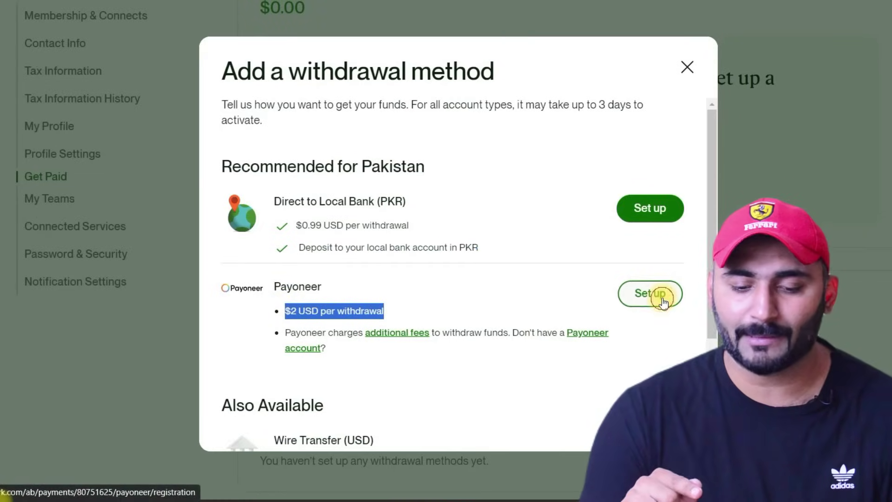
pyautogui.click(663, 302)
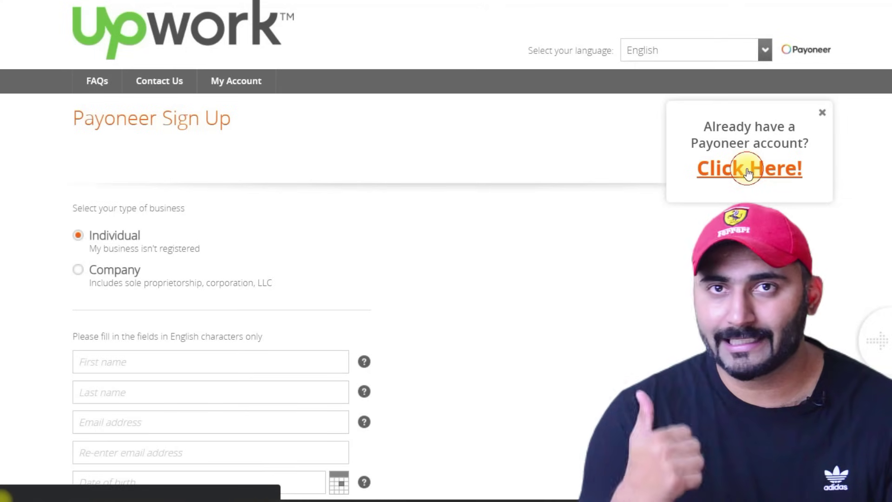
# - Sign in with an existing Payoneer account using its login e-mail to link it
pyautogui.click(748, 170)
pyautogui.click(409, 199)
pyautogui.write('B')
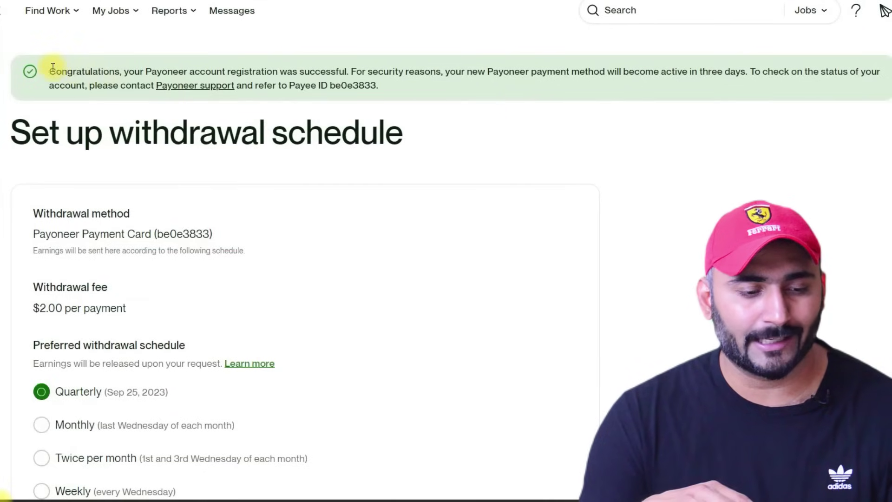
pyautogui.moveTo(52, 68); pyautogui.dragTo(838, 81)
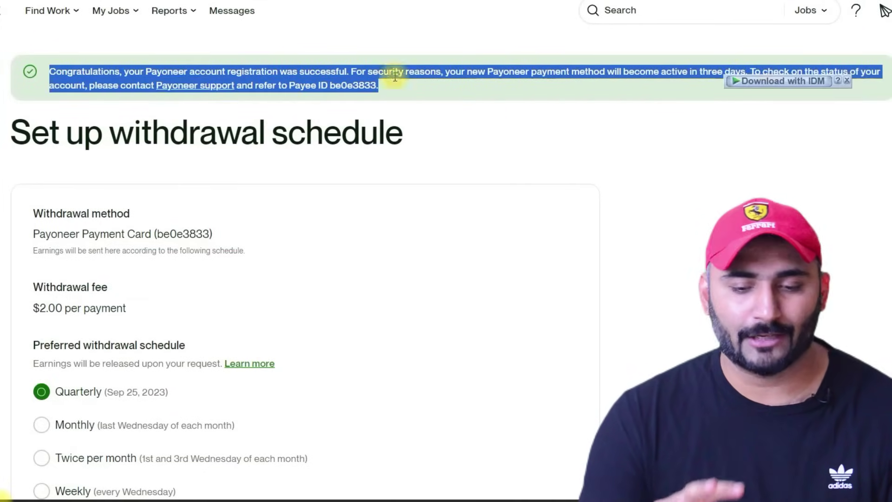
# - Schedule Monthly withdrawals at $100.00 or more with a $5.00 reserve balance and submit
pyautogui.click(61, 85)
pyautogui.scroll(-5, 179, 86)
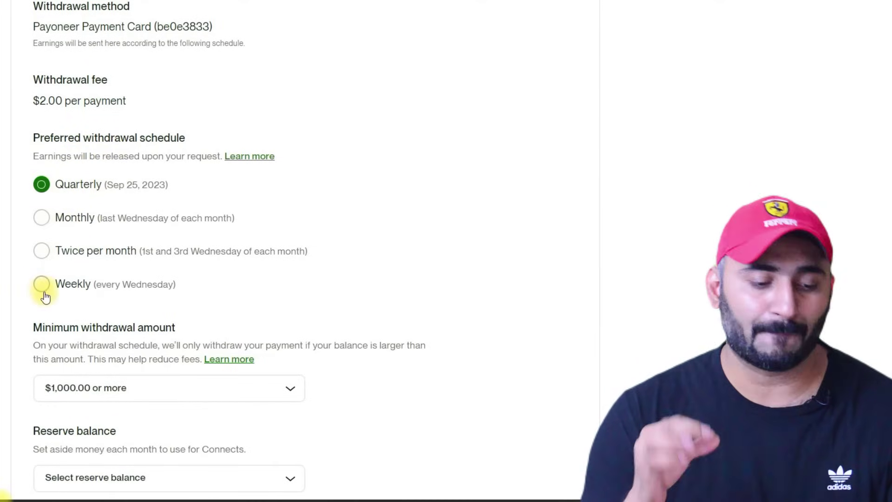
pyautogui.click(44, 218)
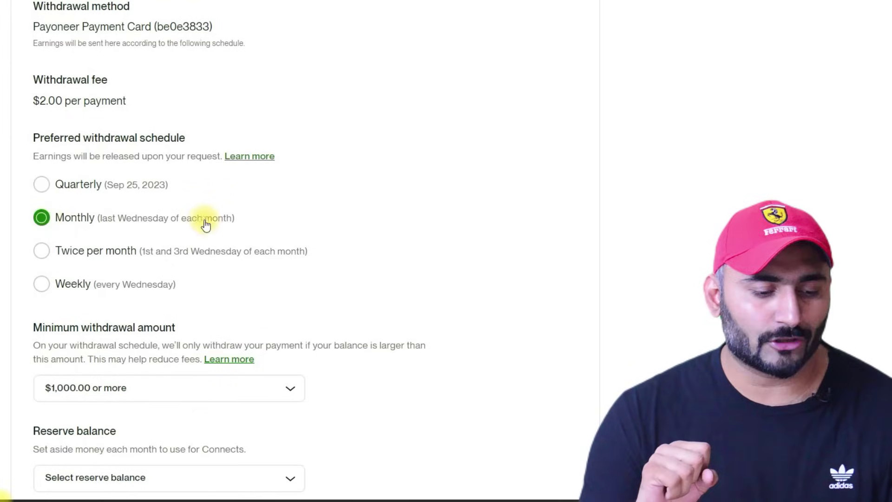
pyautogui.scroll(-3, 204, 225)
pyautogui.click(206, 247)
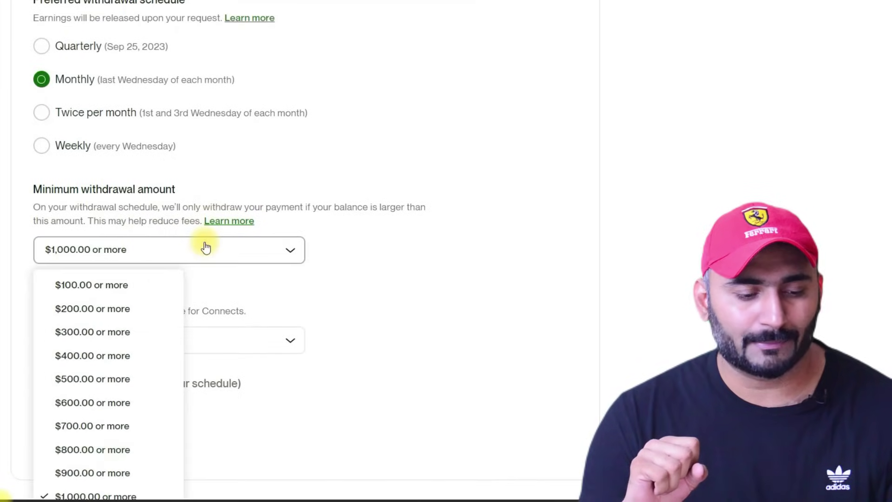
pyautogui.click(111, 286)
pyautogui.scroll(-2, 205, 249)
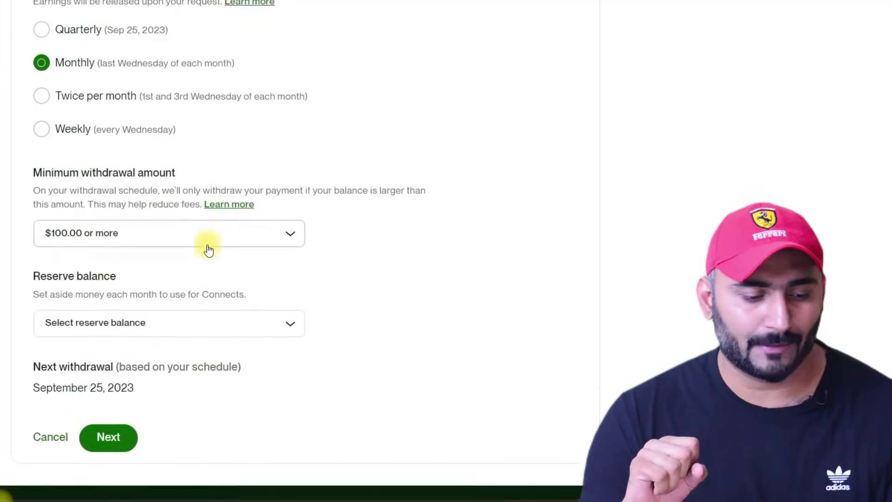
pyautogui.click(149, 271)
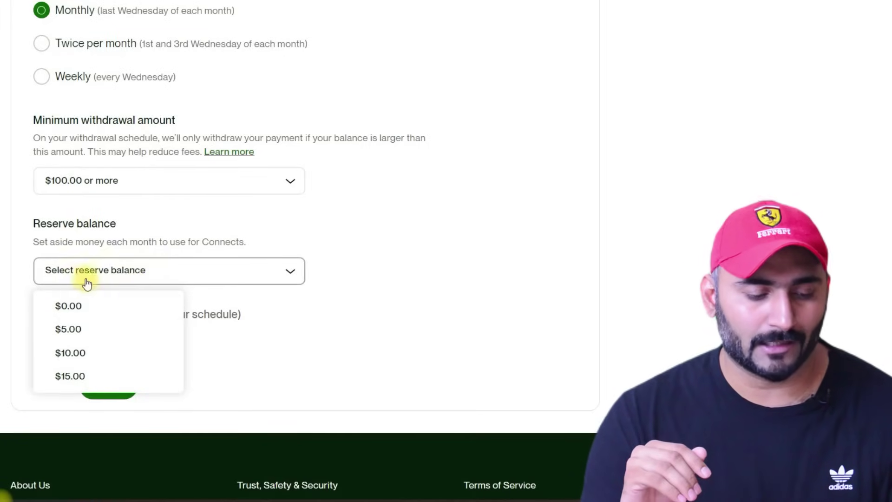
pyautogui.click(74, 329)
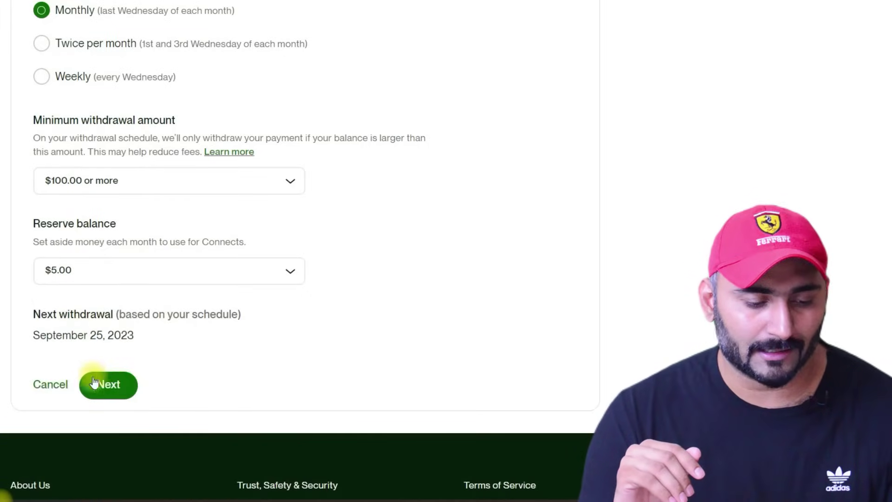
pyautogui.click(116, 386)
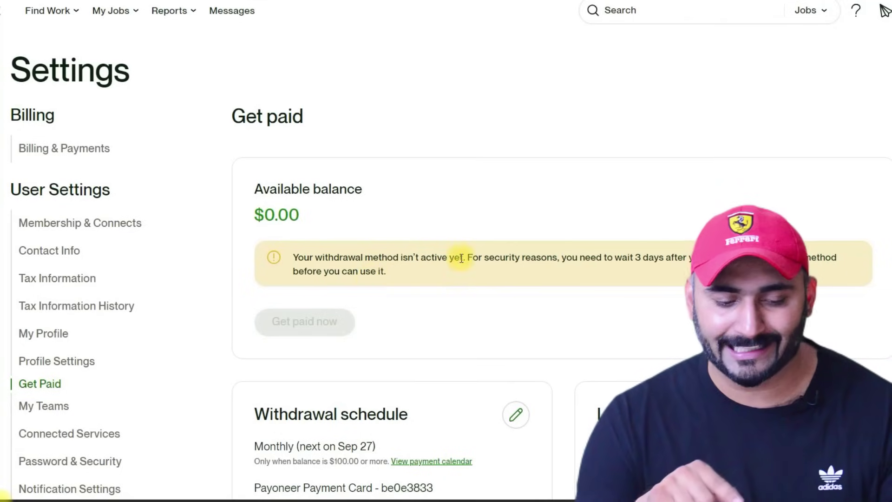
pyautogui.moveTo(579, 257); pyautogui.dragTo(687, 274)
pyautogui.moveTo(510, 269); pyautogui.dragTo(311, 257)
pyautogui.scroll(-3, 255, 348)
pyautogui.click(255, 348)
pyautogui.moveTo(252, 350); pyautogui.dragTo(462, 357)
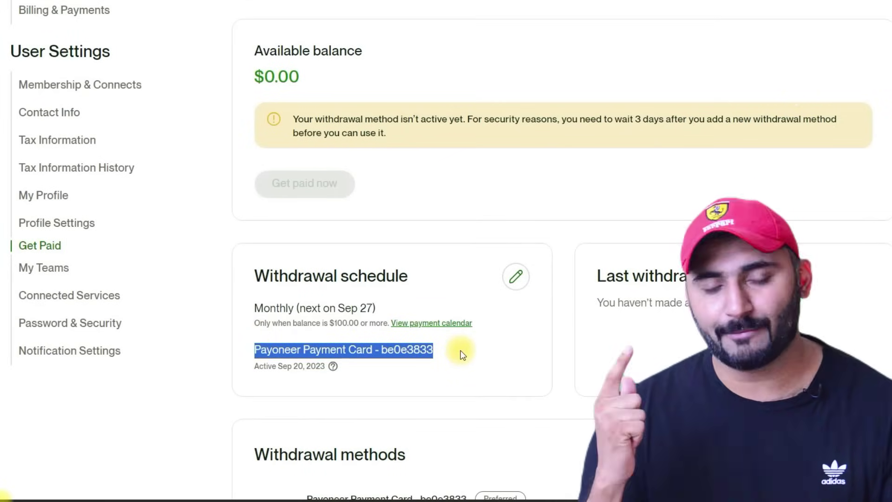
pyautogui.scroll(-7, 460, 349)
pyautogui.scroll(10, 418, 335)
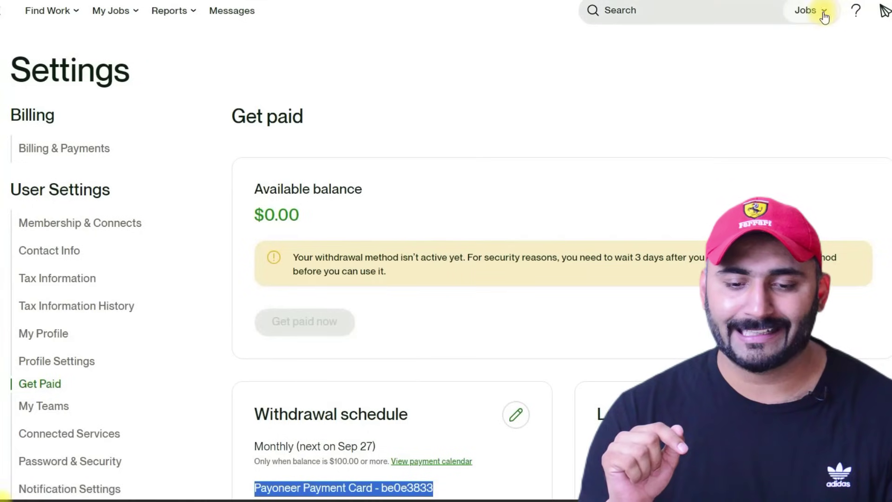
pyautogui.click(707, 12)
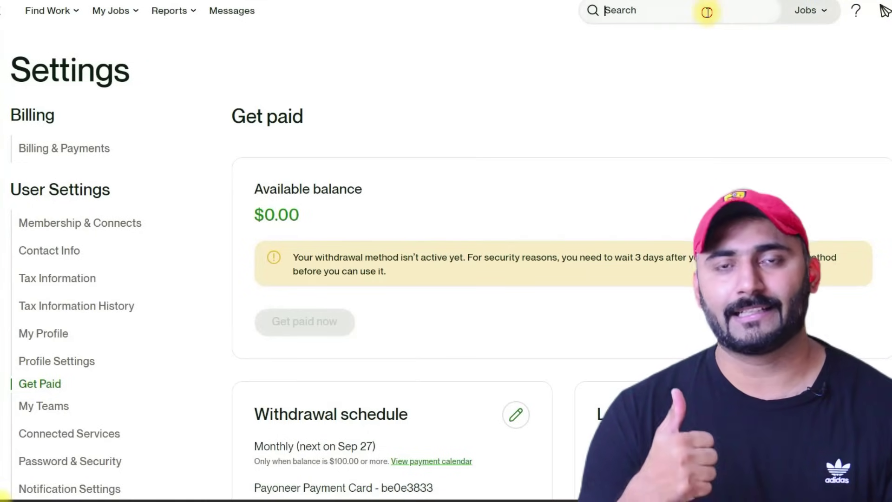
# - Search jobs for 'wordpress designer' and scroll through the newest listings
pyautogui.click(706, 12)
pyautogui.write('wordpress')
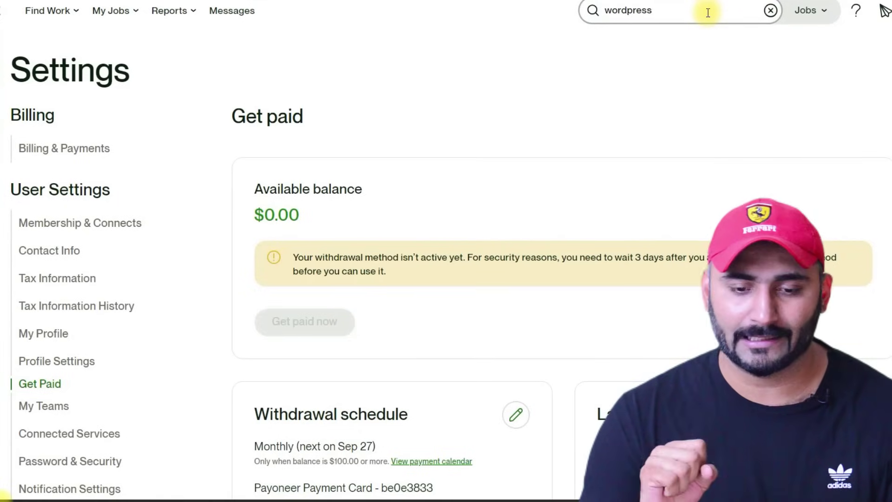
pyautogui.press('Return')
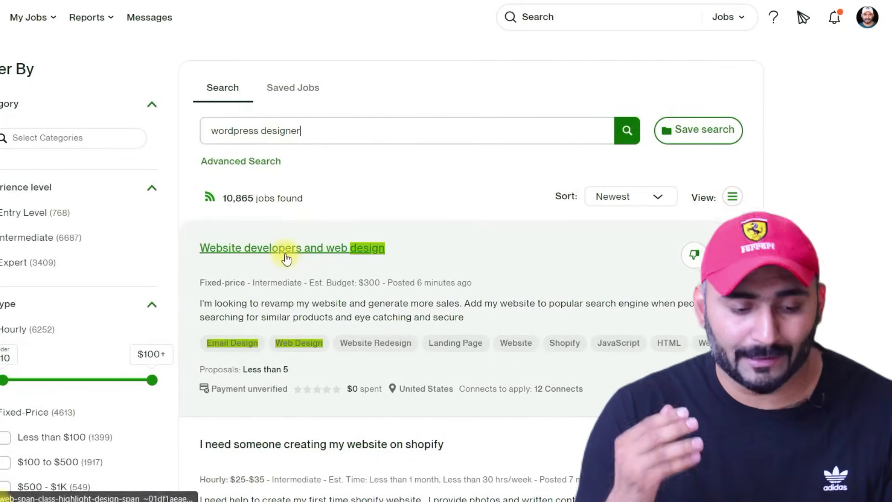
pyautogui.scroll(-6, 280, 256)
pyautogui.scroll(4, 285, 253)
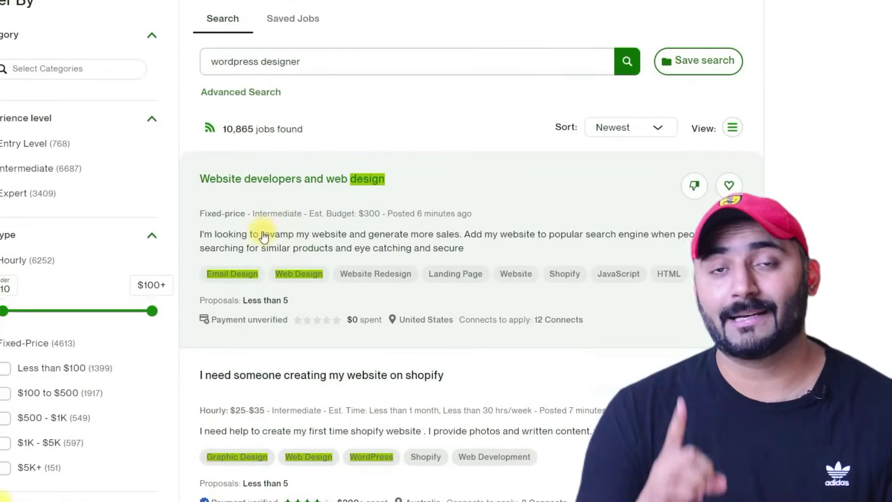
pyautogui.scroll(-20, 316, 242)
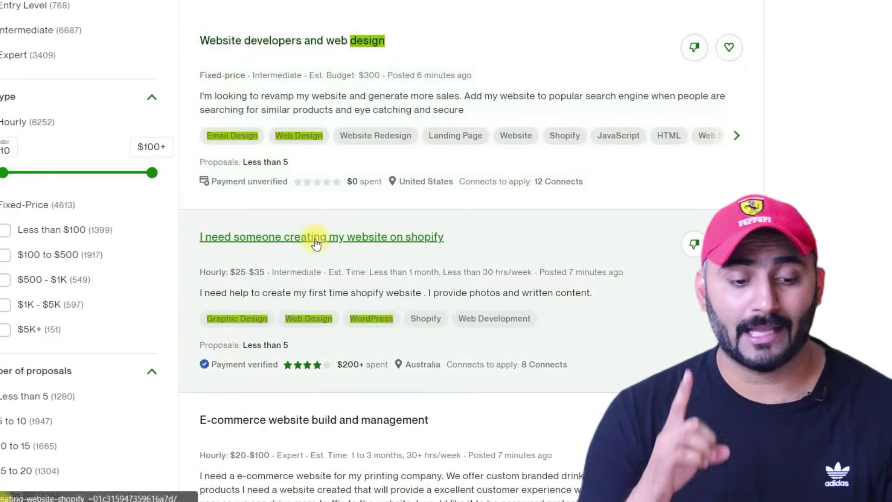
pyautogui.scroll(-12, 338, 213)
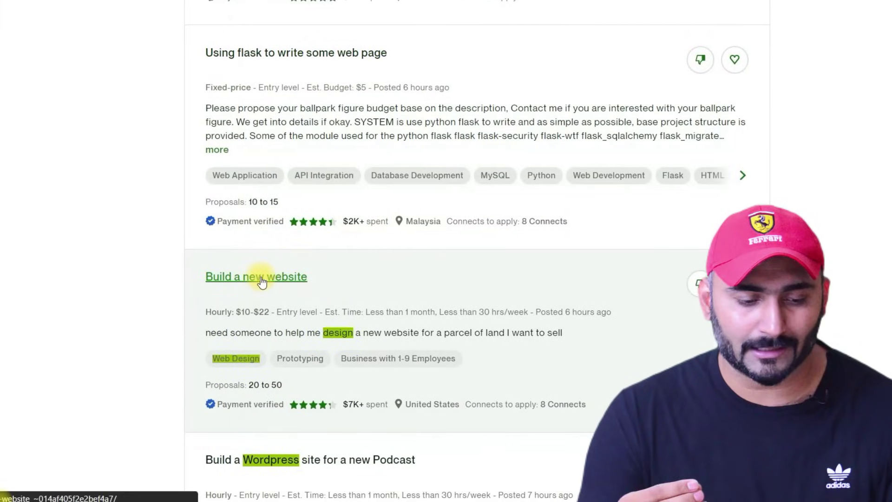
# - Open the 'Build a new website' job and review its Web Design category, Entry level requirement and $10.00–$22.00 budget
pyautogui.click(263, 279)
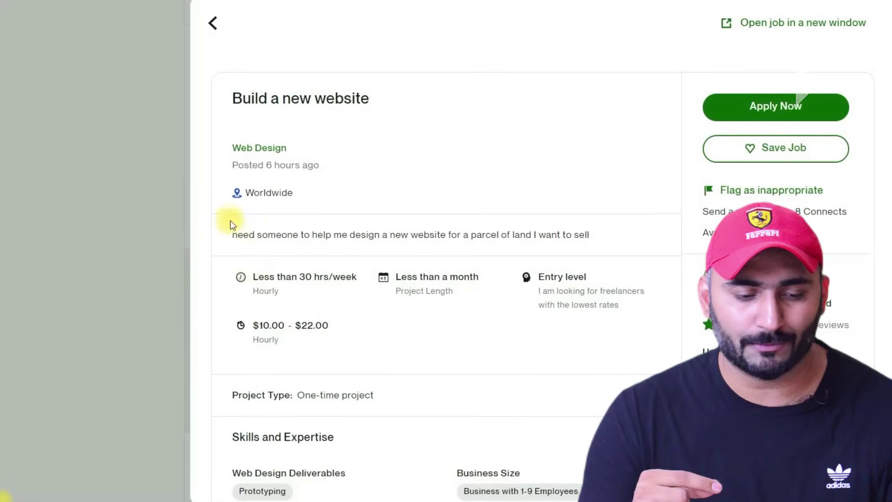
pyautogui.moveTo(232, 148); pyautogui.dragTo(287, 149)
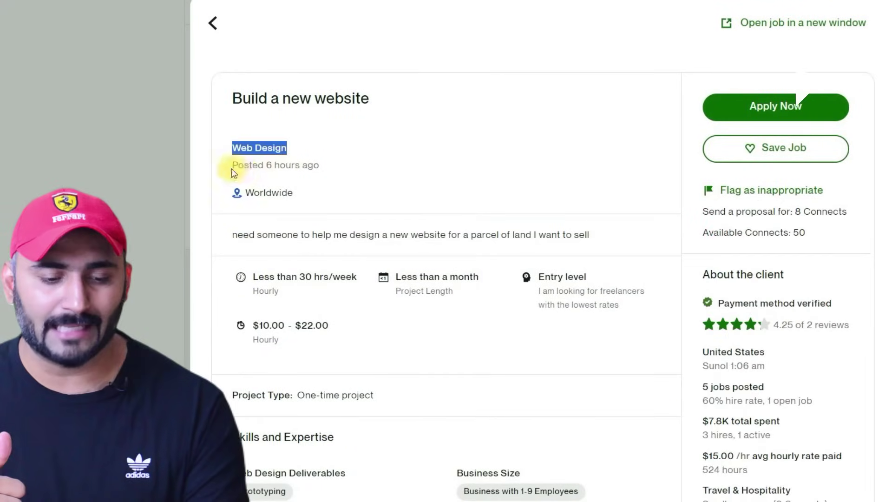
pyautogui.moveTo(237, 166); pyautogui.dragTo(320, 167)
pyautogui.moveTo(259, 277); pyautogui.dragTo(479, 278)
pyautogui.click(534, 278)
pyautogui.moveTo(538, 279); pyautogui.dragTo(565, 277)
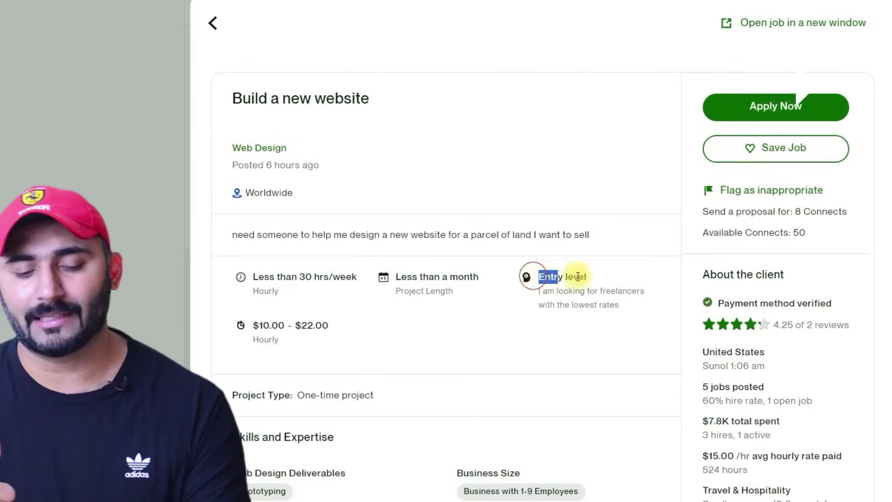
pyautogui.moveTo(255, 325); pyautogui.dragTo(314, 314)
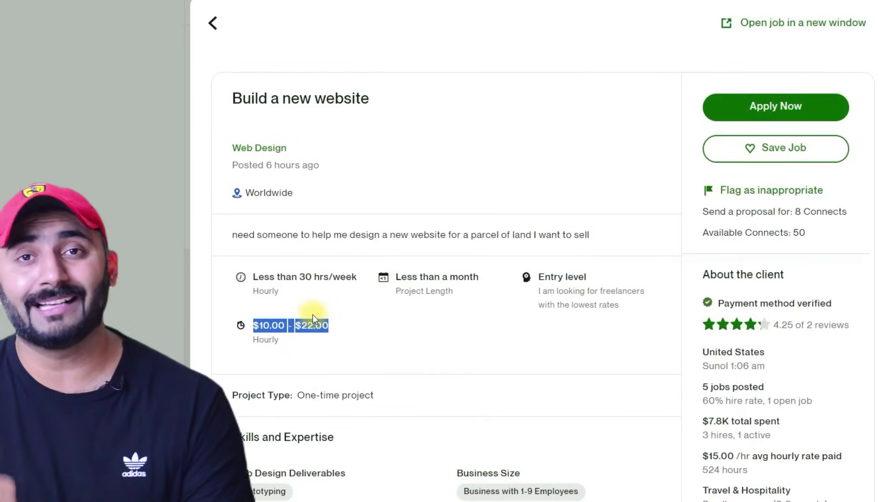
# - Review the job's activity: 20 to 50 proposals, freelancers interviewing and invites sent
pyautogui.scroll(-5, 313, 315)
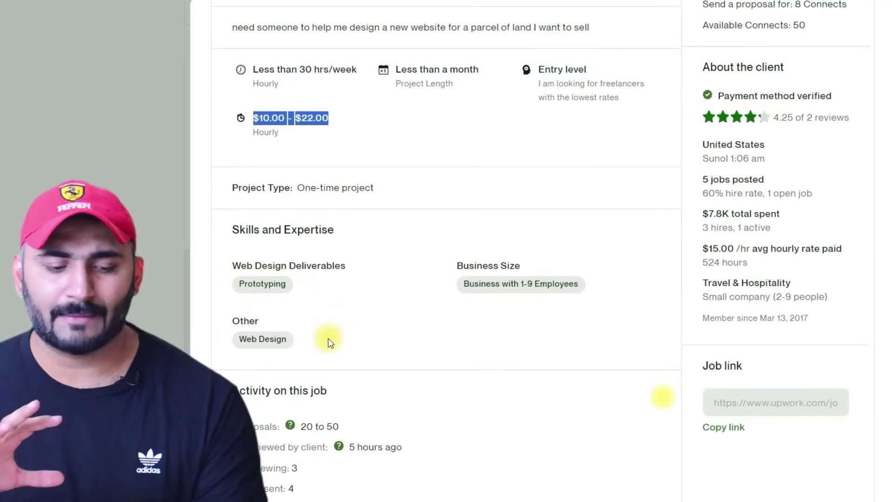
pyautogui.scroll(-5, 279, 348)
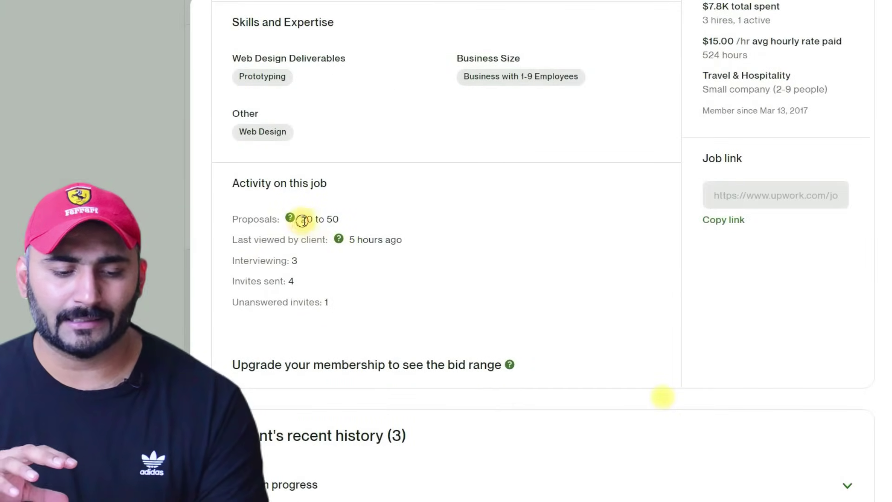
pyautogui.moveTo(301, 219); pyautogui.dragTo(339, 220)
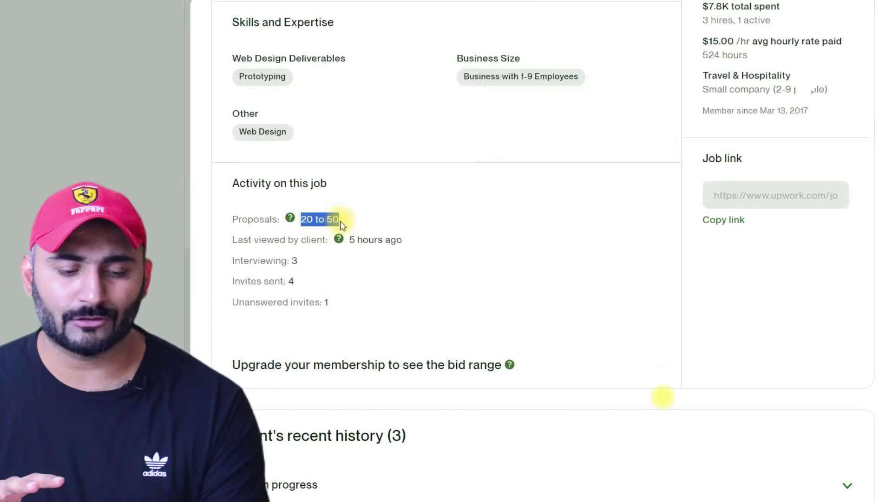
pyautogui.doubleClick(295, 261)
pyautogui.doubleClick(295, 282)
pyautogui.scroll(-2, 335, 274)
pyautogui.moveTo(339, 237); pyautogui.dragTo(310, 239)
pyautogui.scroll(-3, 297, 260)
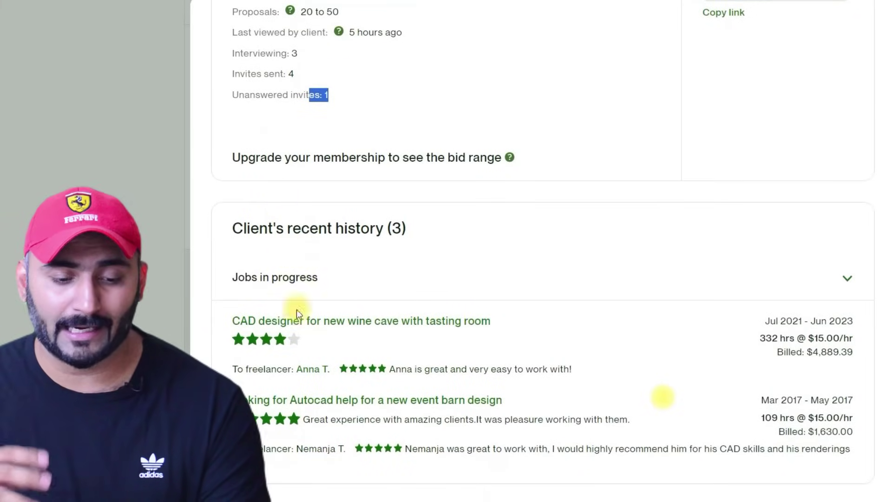
pyautogui.scroll(-2, 303, 330)
pyautogui.scroll(15, 538, 353)
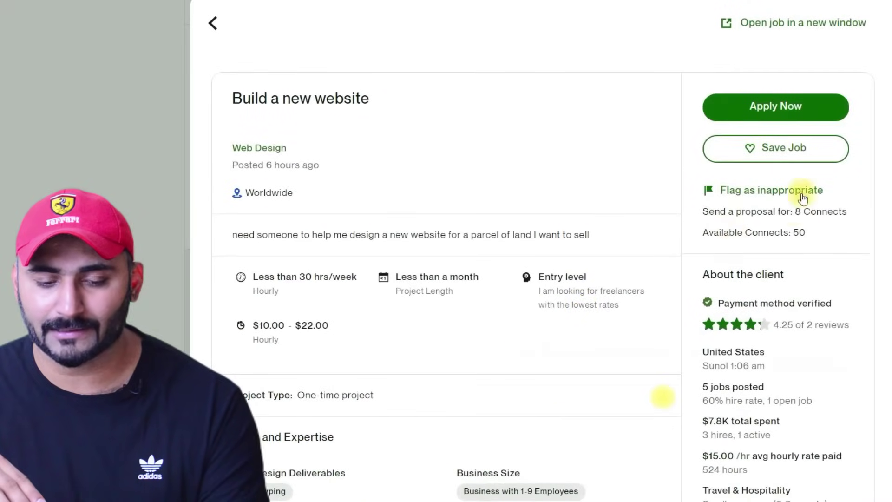
pyautogui.scroll(-3, 725, 268)
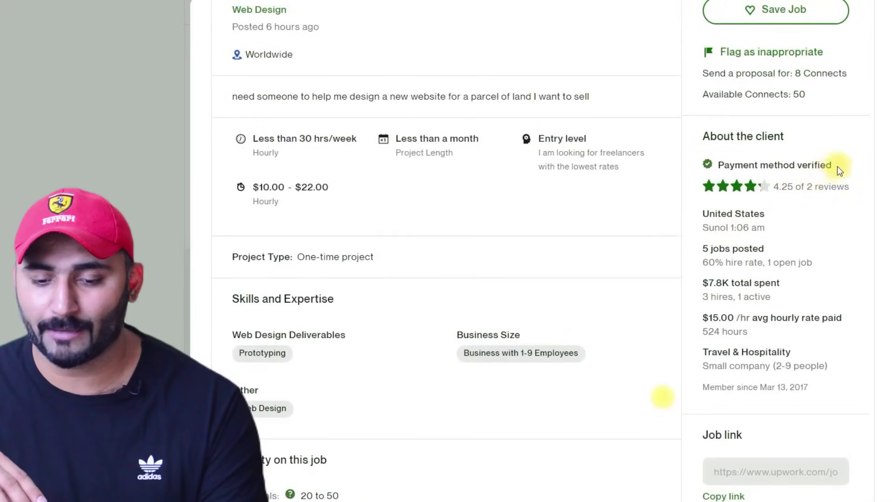
# - Check the client's verified payment, 60% hire rate, $7.8K spend and Travel & Hospitality industry, plus the 50 available Connects
pyautogui.moveTo(843, 165); pyautogui.dragTo(730, 164)
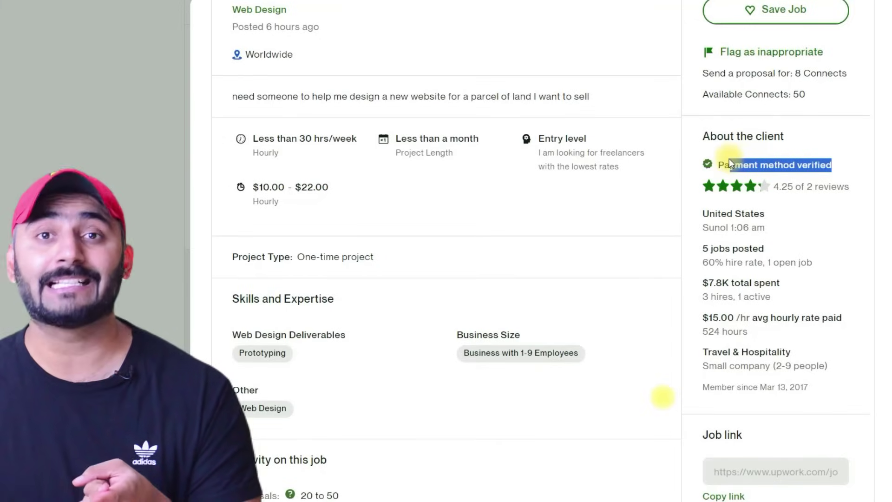
pyautogui.moveTo(729, 158); pyautogui.dragTo(723, 165)
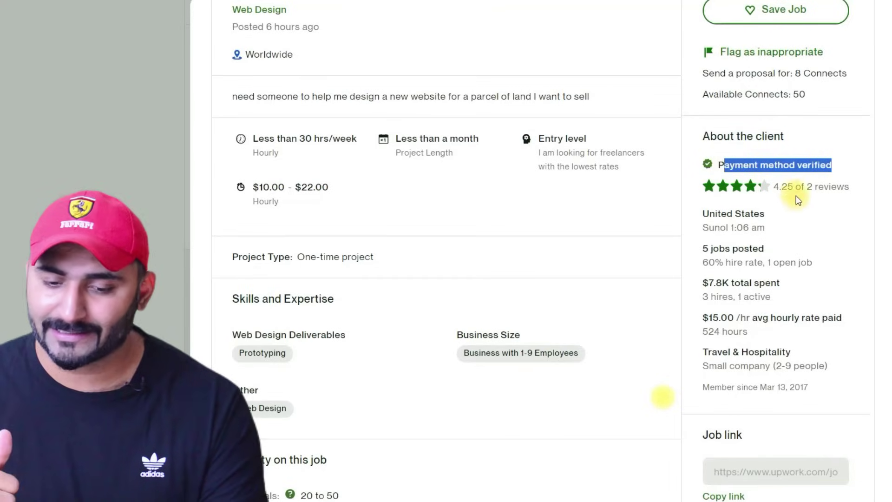
pyautogui.moveTo(702, 227); pyautogui.dragTo(765, 227)
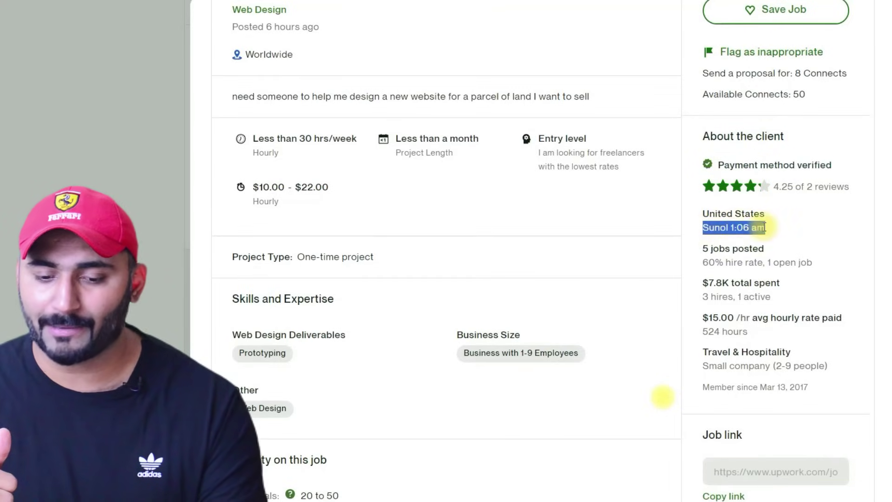
pyautogui.moveTo(703, 249); pyautogui.dragTo(770, 251)
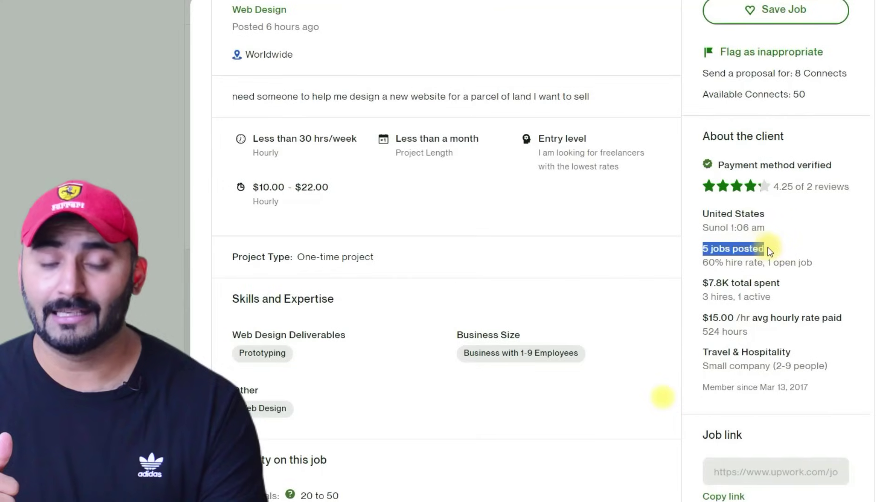
pyautogui.moveTo(702, 263); pyautogui.dragTo(744, 263)
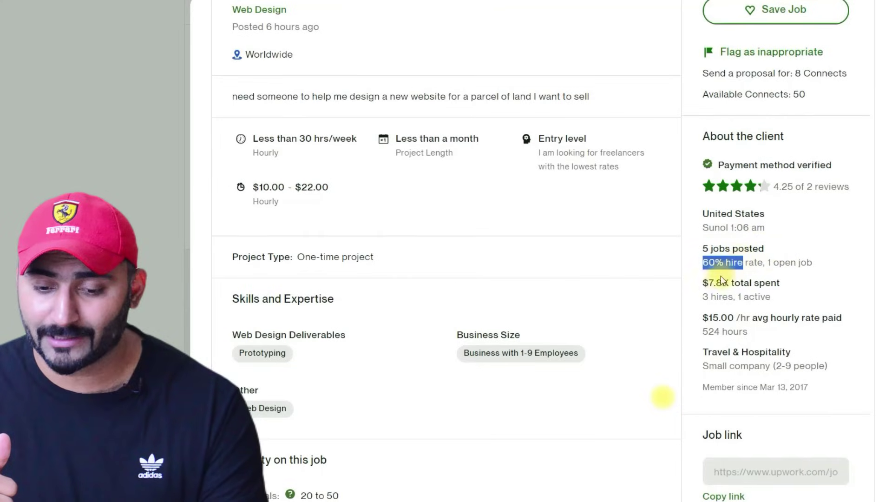
pyautogui.moveTo(702, 282); pyautogui.dragTo(781, 283)
pyautogui.moveTo(702, 317); pyautogui.dragTo(781, 318)
pyautogui.moveTo(702, 352); pyautogui.dragTo(769, 348)
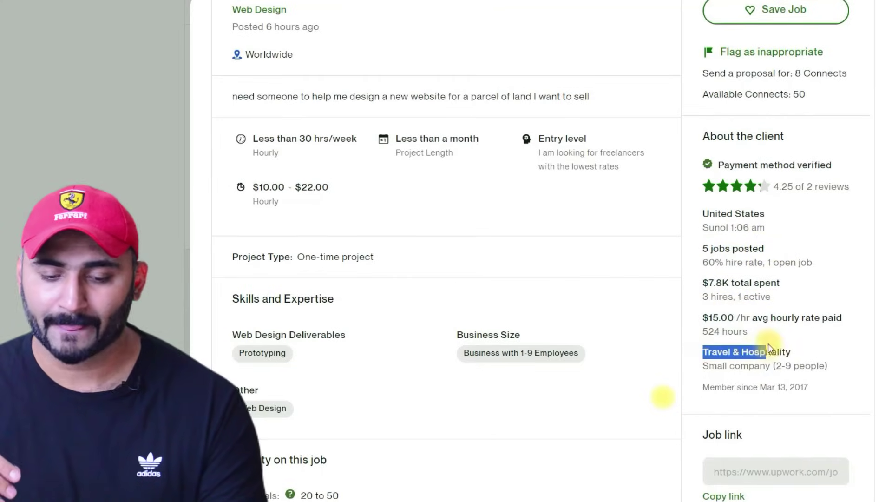
pyautogui.scroll(-2, 771, 349)
pyautogui.scroll(3, 753, 344)
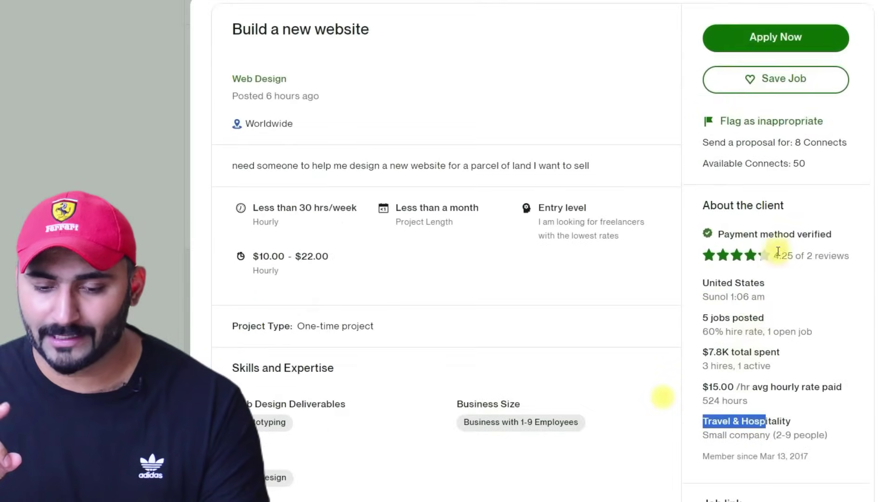
pyautogui.scroll(2, 774, 268)
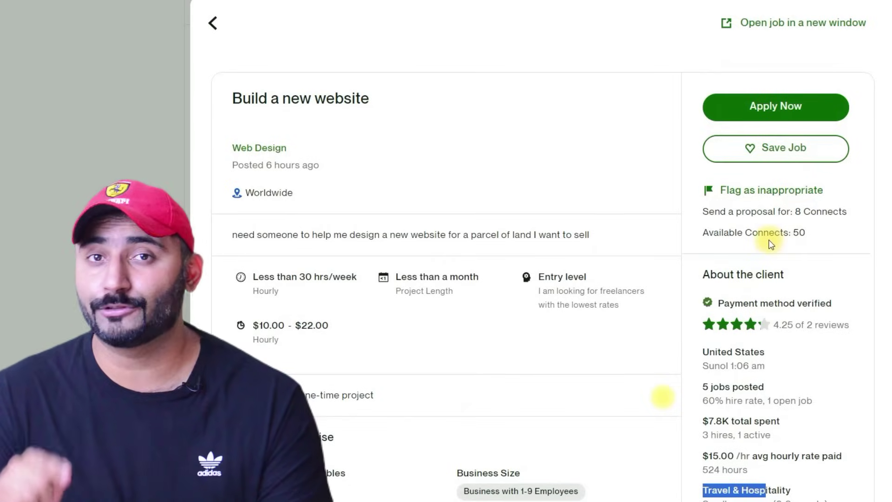
pyautogui.moveTo(703, 212); pyautogui.dragTo(723, 231)
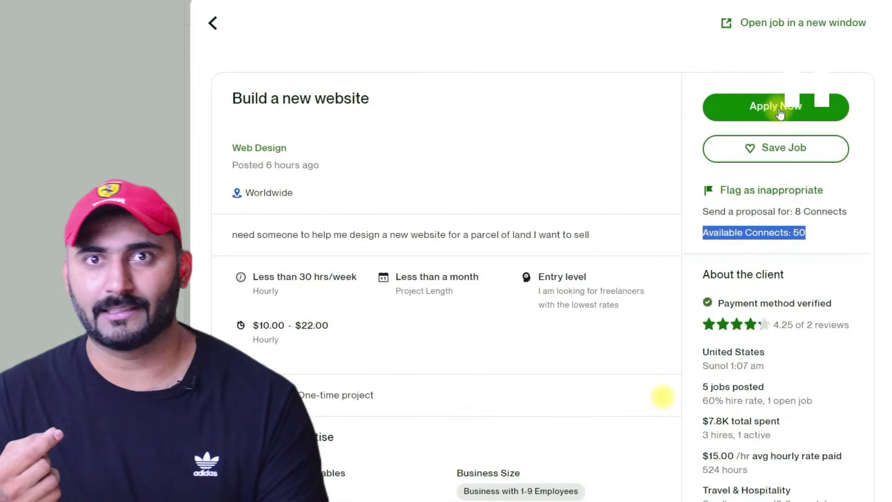
# - Start a proposal, dismiss the Connects explainer, and note the 8 Connects required and 42 left afterward
pyautogui.click(779, 107)
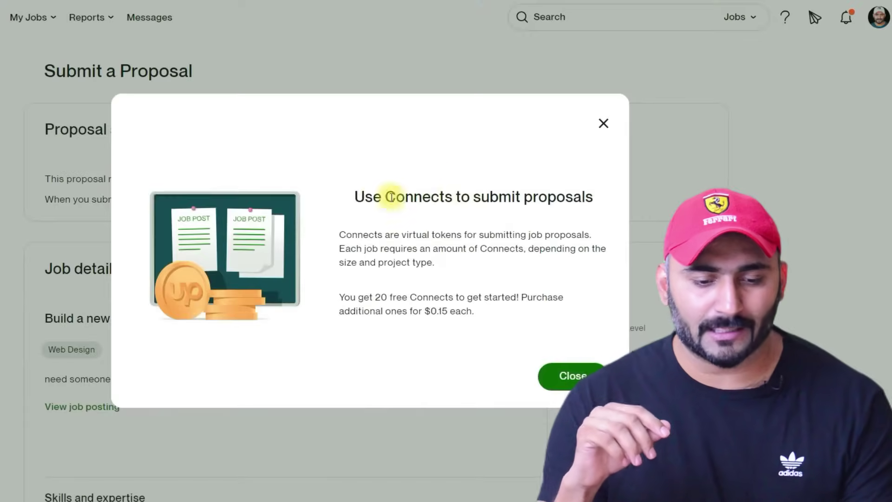
pyautogui.tripleClick(460, 315)
pyautogui.click(569, 376)
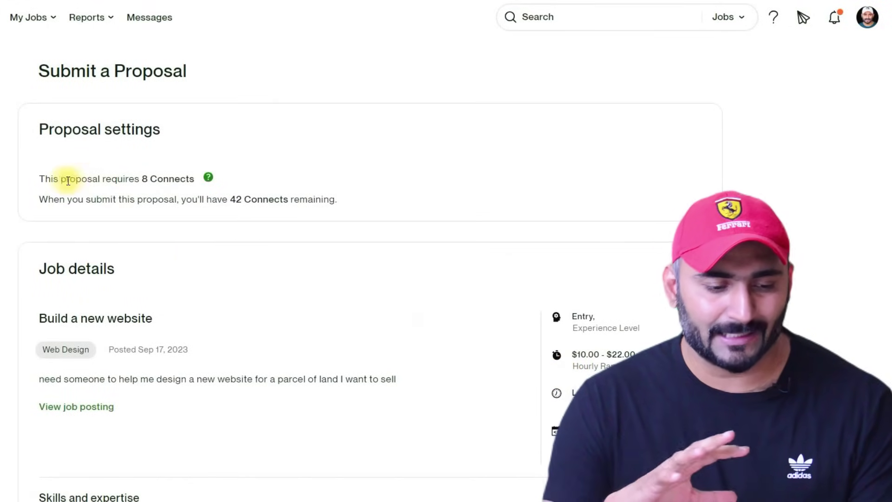
pyautogui.moveTo(39, 179); pyautogui.dragTo(174, 181)
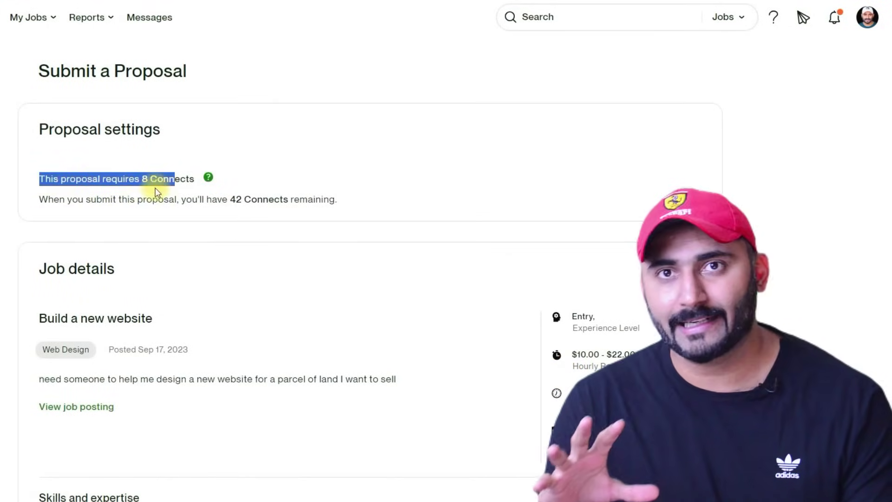
pyautogui.moveTo(46, 199); pyautogui.dragTo(344, 211)
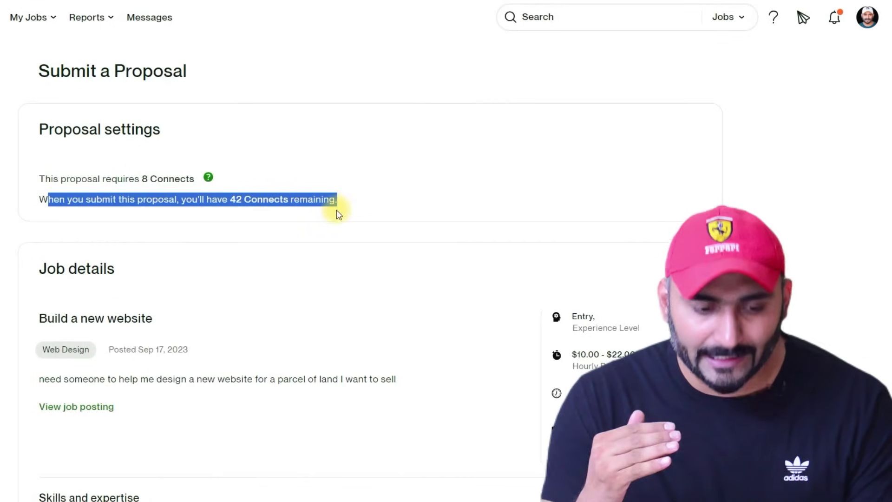
# - Compare the client's $10.00–$22.00 budget with the $20.00/hr profile rate and select the hourly bid of 20
pyautogui.scroll(-3, 337, 211)
pyautogui.scroll(-2, 223, 211)
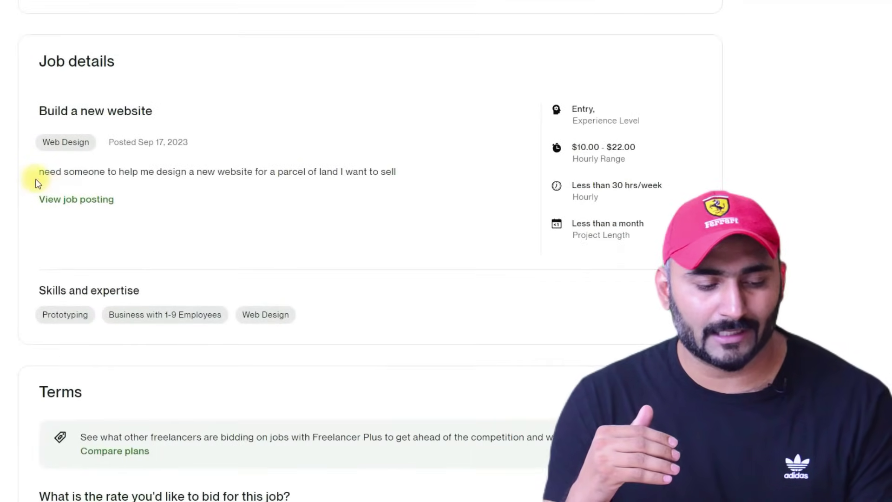
pyautogui.moveTo(38, 173); pyautogui.dragTo(328, 174)
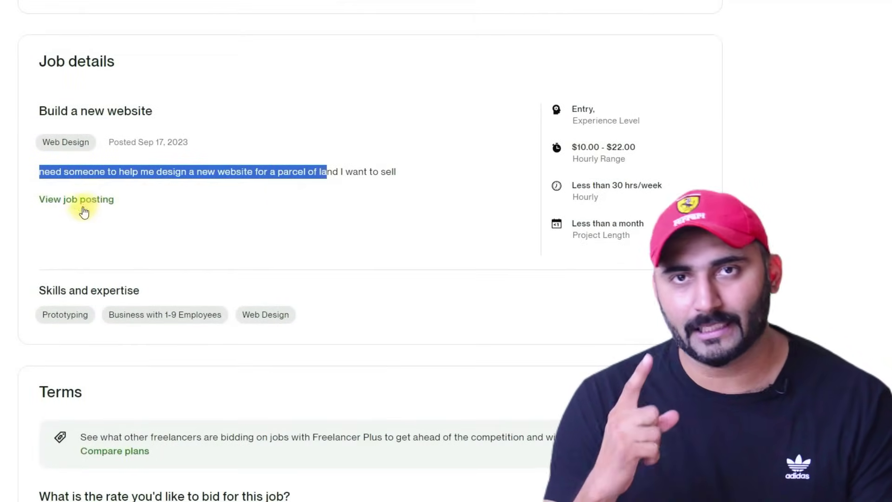
pyautogui.scroll(-6, 70, 210)
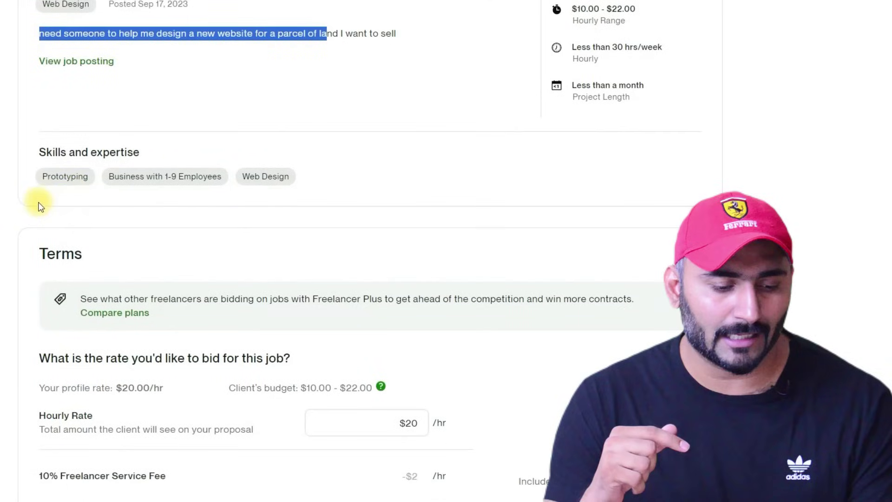
pyautogui.scroll(-2, 35, 200)
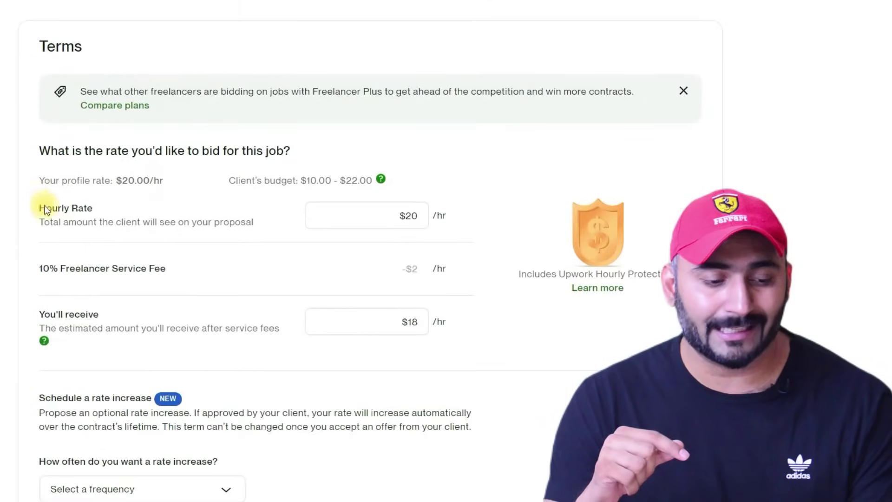
pyautogui.scroll(2, 140, 221)
pyautogui.moveTo(229, 250); pyautogui.dragTo(367, 250)
pyautogui.moveTo(171, 248); pyautogui.dragTo(124, 250)
pyautogui.click(415, 283)
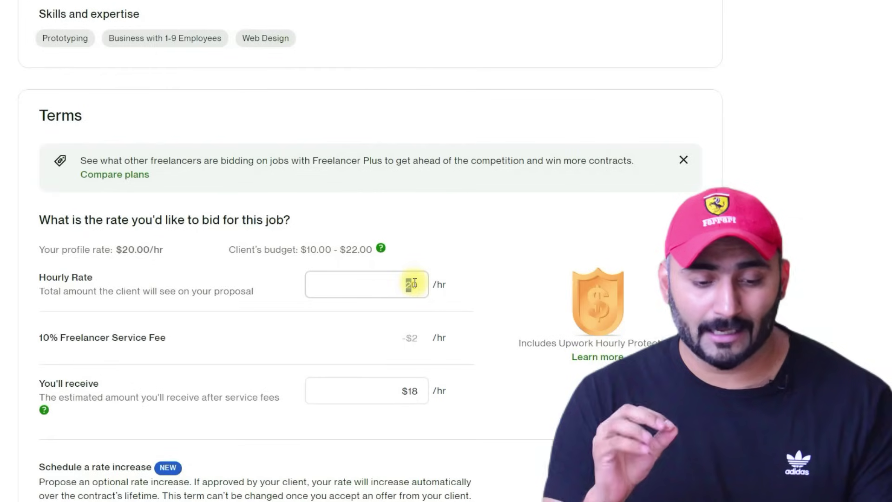
pyautogui.moveTo(415, 284); pyautogui.dragTo(419, 283)
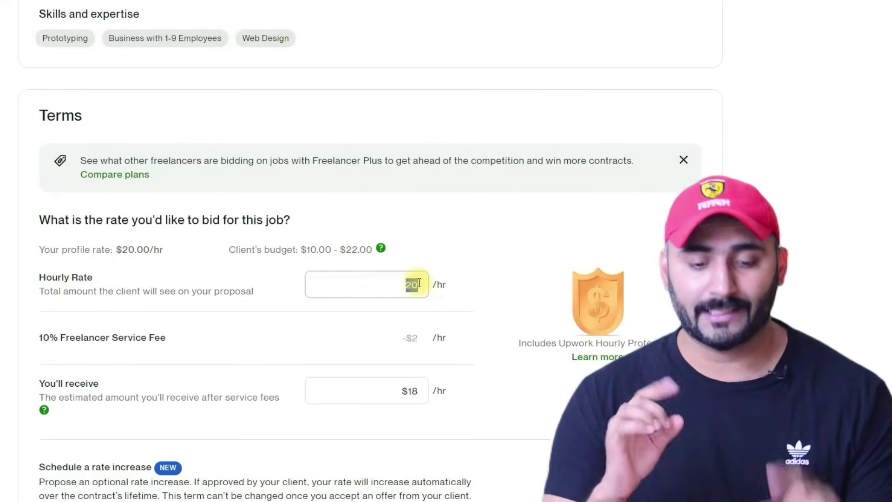
# - Set the rate-increase frequency to Every 3 months and the increase percentage to 10%
pyautogui.scroll(-3, 355, 277)
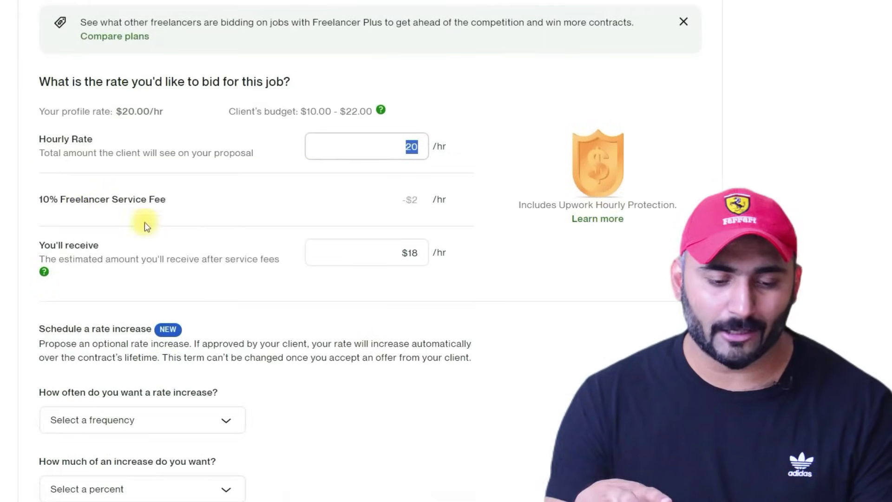
pyautogui.moveTo(26, 199); pyautogui.dragTo(155, 208)
pyautogui.click(390, 247)
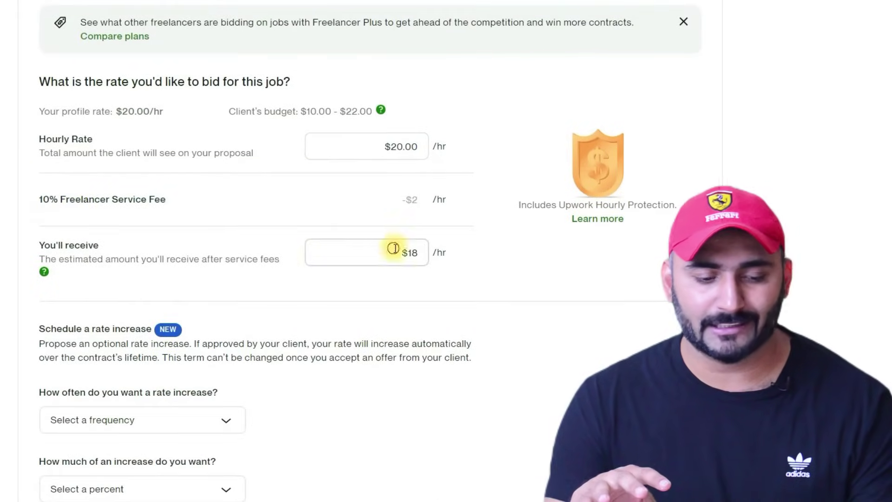
pyautogui.scroll(-3, 282, 264)
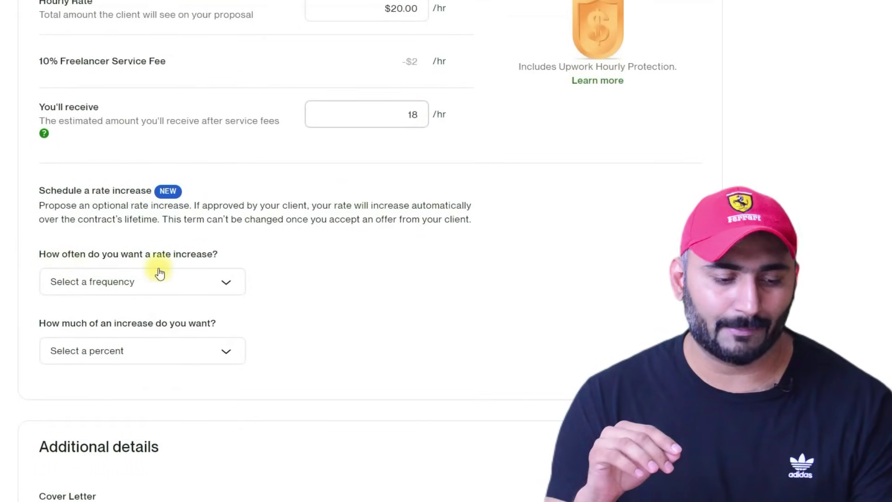
pyautogui.click(203, 283)
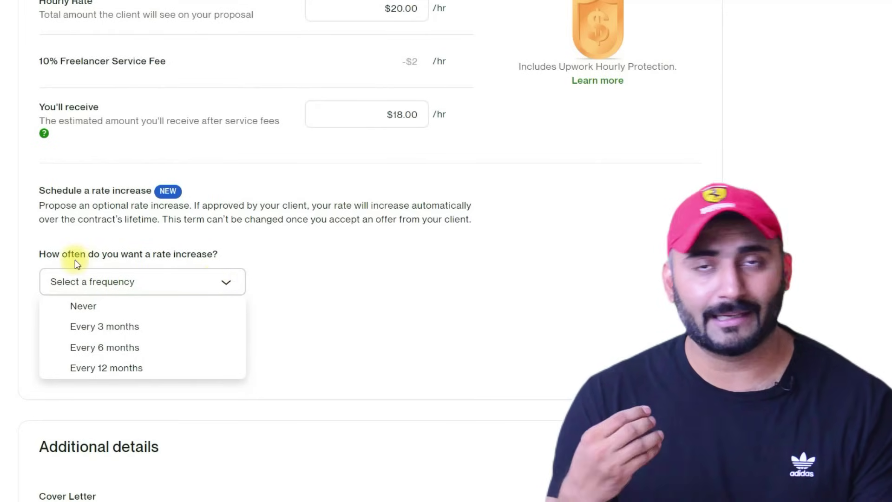
pyautogui.click(125, 331)
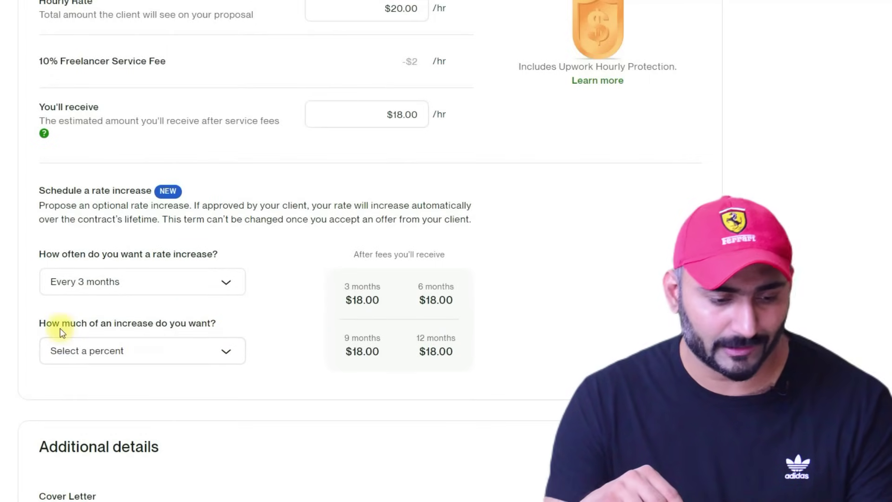
pyautogui.click(199, 354)
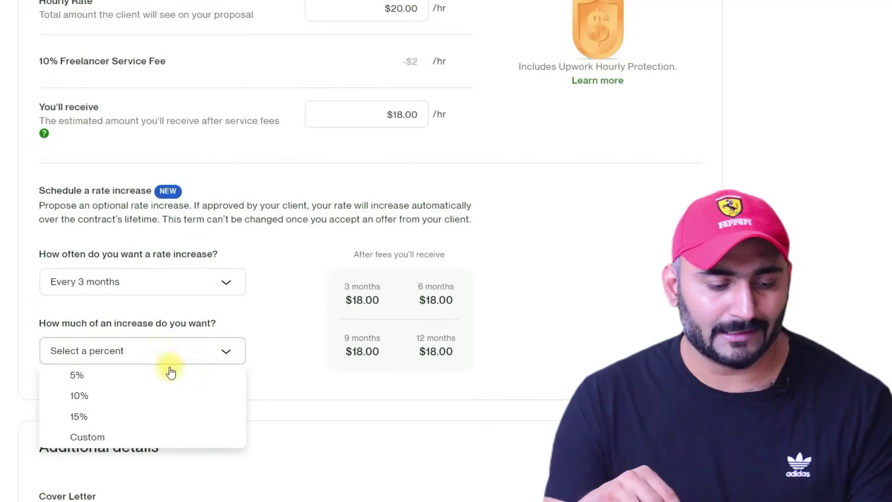
pyautogui.click(108, 396)
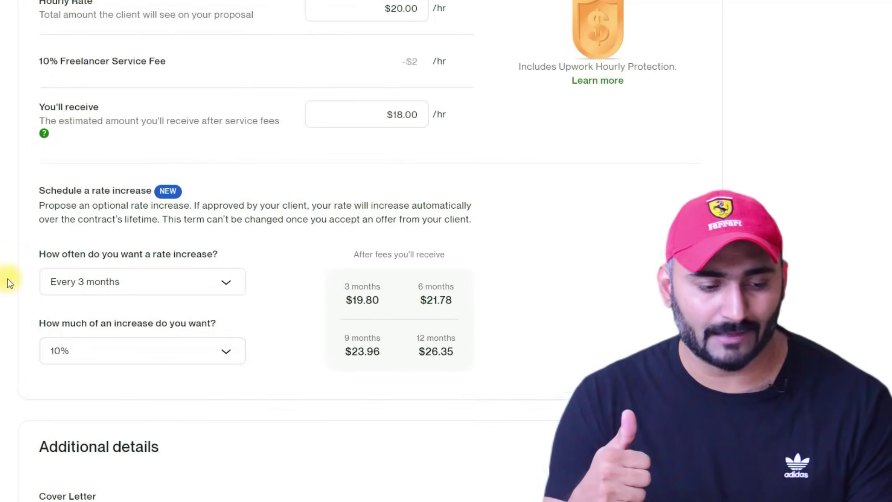
pyautogui.scroll(-6, 7, 279)
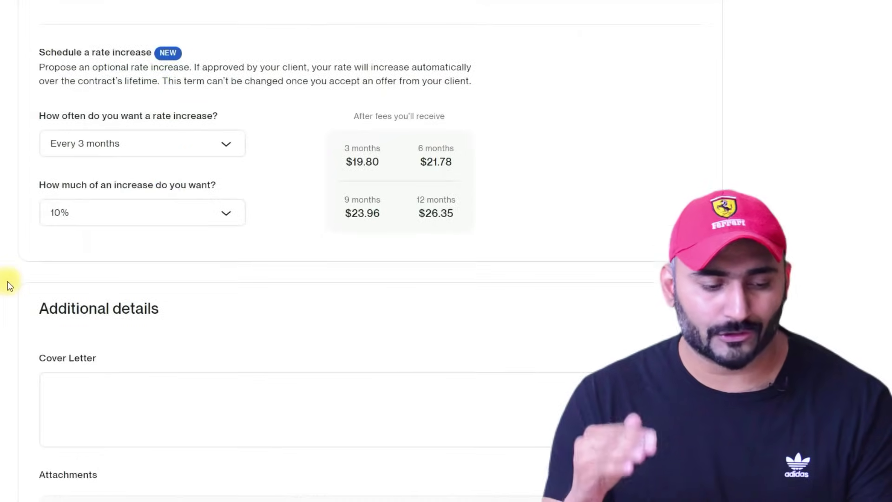
pyautogui.scroll(-2, 49, 265)
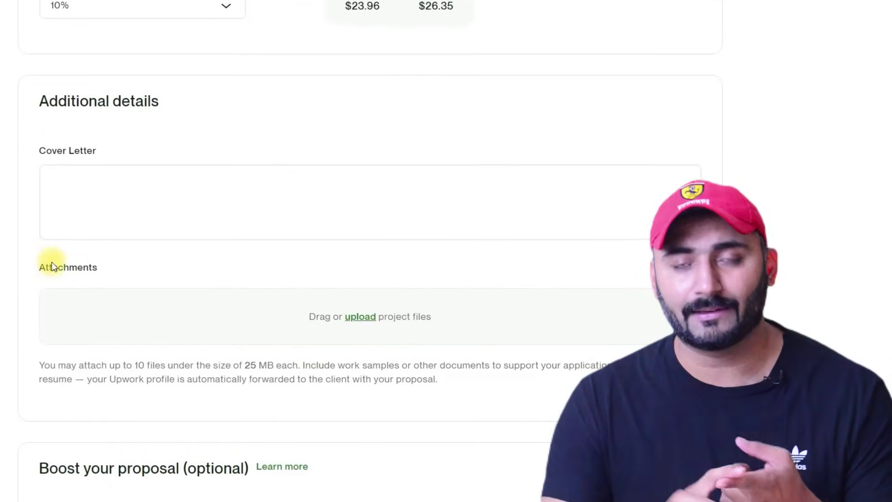
# - Write the cover letter 'Hi, i am an expert WordPress designer , i can develop your website within time'
pyautogui.scroll(-1, 51, 261)
pyautogui.scroll(-2, 51, 261)
pyautogui.scroll(3, 50, 259)
pyautogui.click(137, 199)
pyautogui.write('Hi, i am an expert WordPress designer , i can develop your website within tim')
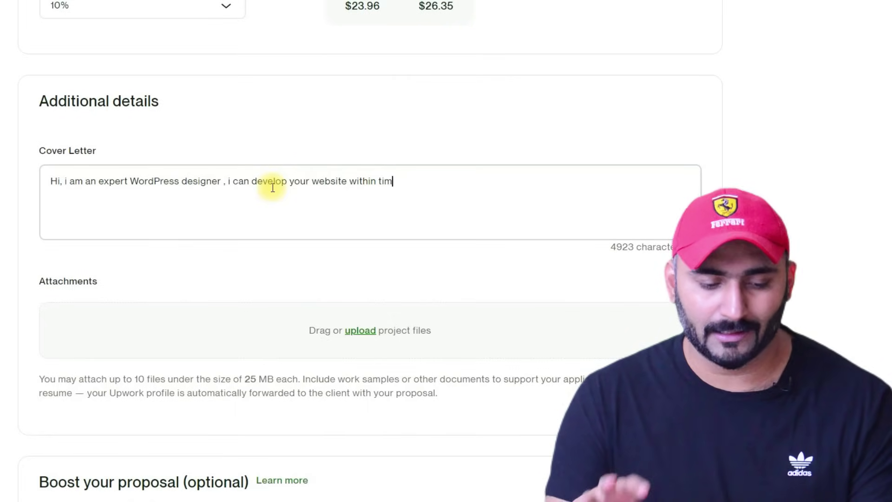
pyautogui.write('e')
pyautogui.scroll(-9, 205, 226)
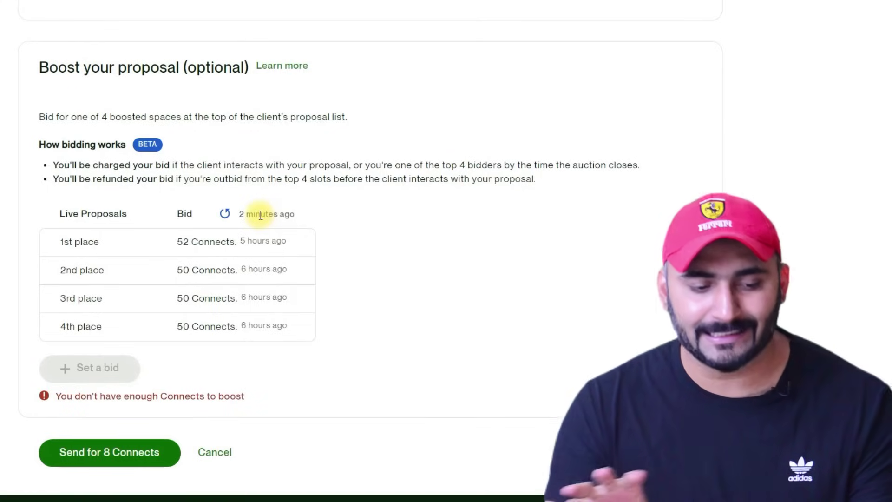
# - Send the proposal for 8 Connects, agreeing to Upwork's policies in the Stay safe dialog before submitting
pyautogui.moveTo(60, 242); pyautogui.dragTo(99, 243)
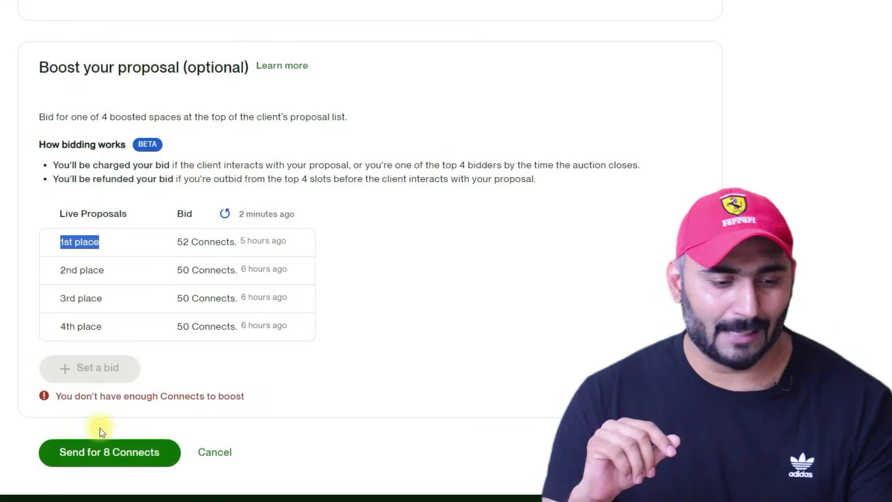
pyautogui.click(105, 459)
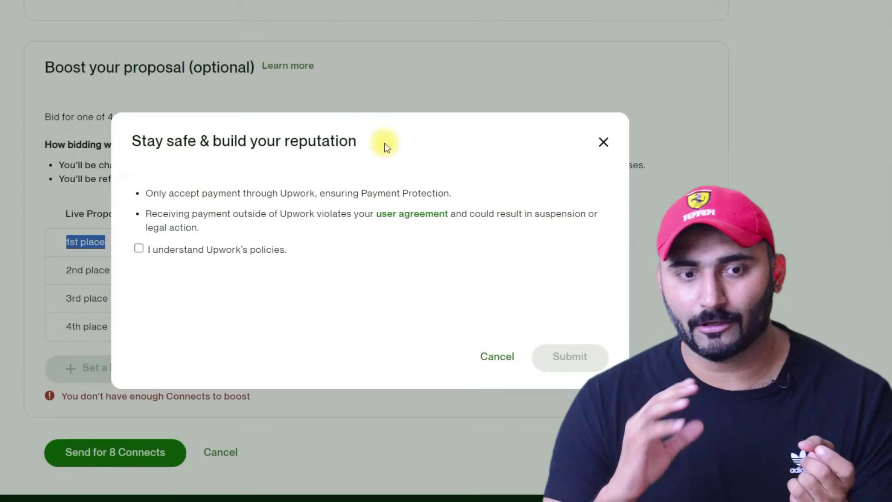
pyautogui.moveTo(133, 140); pyautogui.dragTo(269, 180)
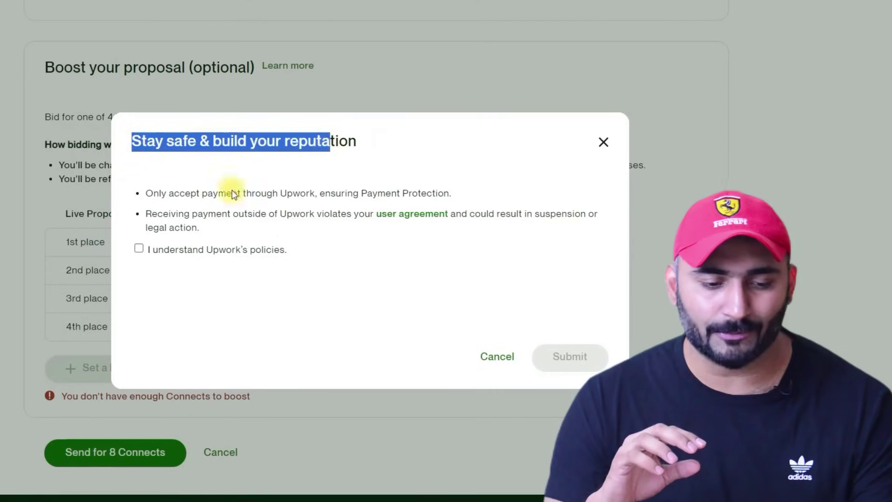
pyautogui.moveTo(152, 193); pyautogui.dragTo(452, 194)
pyautogui.moveTo(152, 213); pyautogui.dragTo(562, 229)
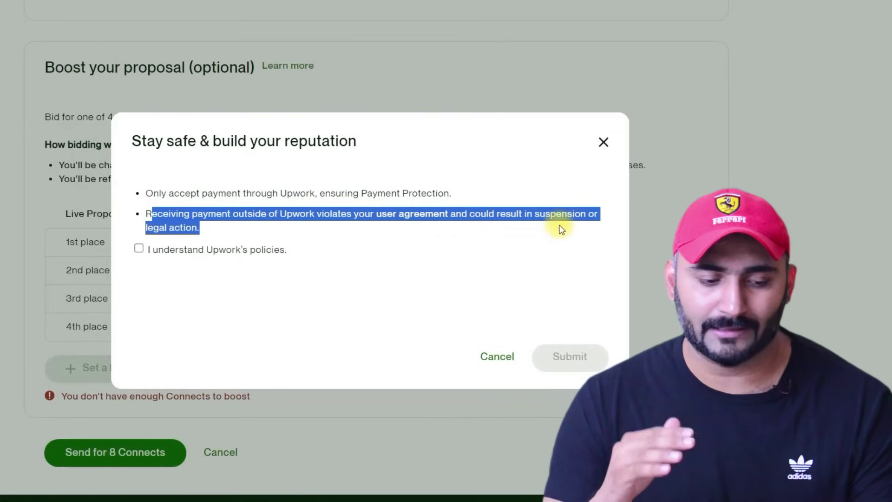
pyautogui.click(139, 248)
pyautogui.click(578, 365)
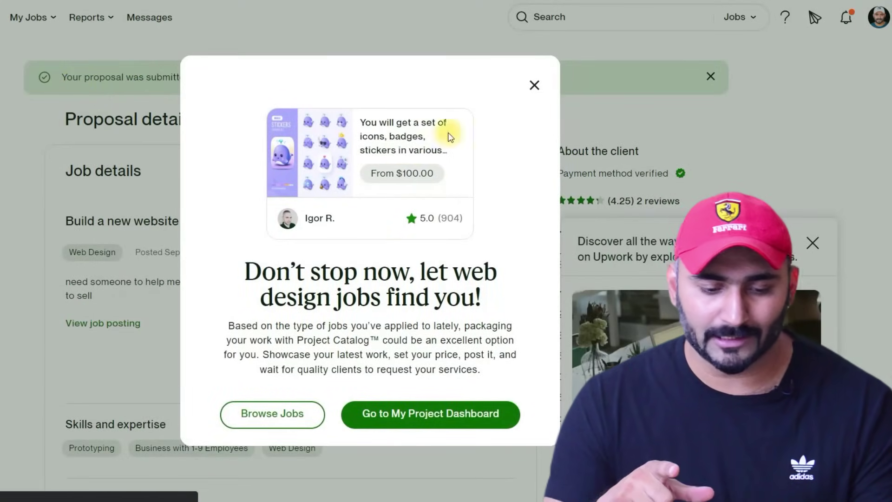
# - Close the Project Catalog promotion and review the submitted job's title, description and skill tags
pyautogui.click(534, 85)
pyautogui.moveTo(53, 76); pyautogui.dragTo(206, 83)
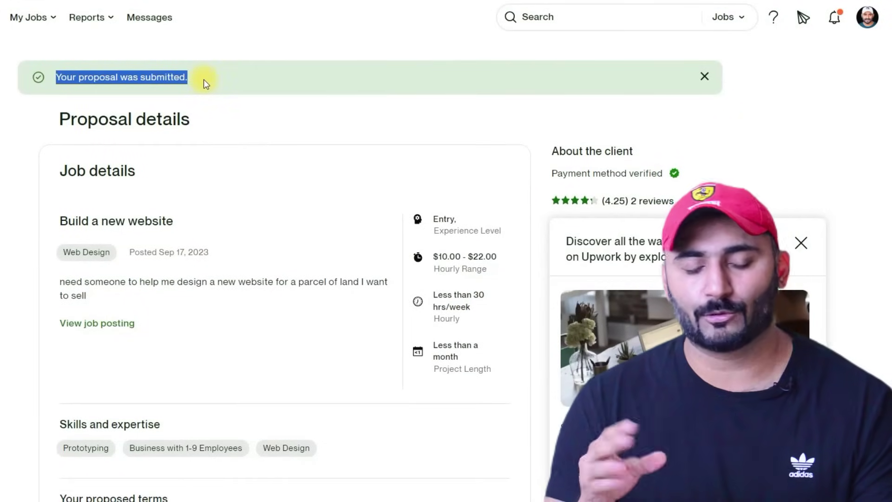
pyautogui.moveTo(56, 220); pyautogui.dragTo(208, 223)
pyautogui.moveTo(57, 282); pyautogui.dragTo(314, 321)
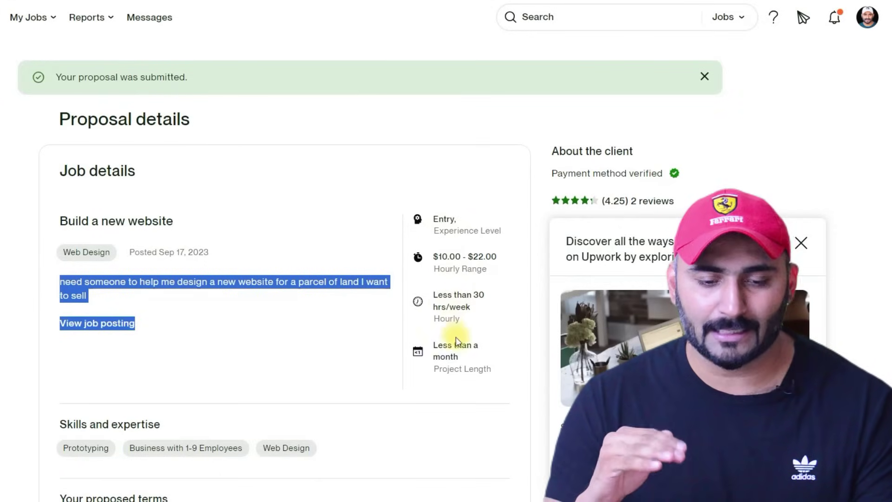
pyautogui.scroll(-4, 54, 239)
pyautogui.moveTo(52, 222); pyautogui.dragTo(245, 271)
# - Review the $20.00/hr bid, 10% raise every 3 months and cover letter, then go to Messages
pyautogui.scroll(-1, 243, 269)
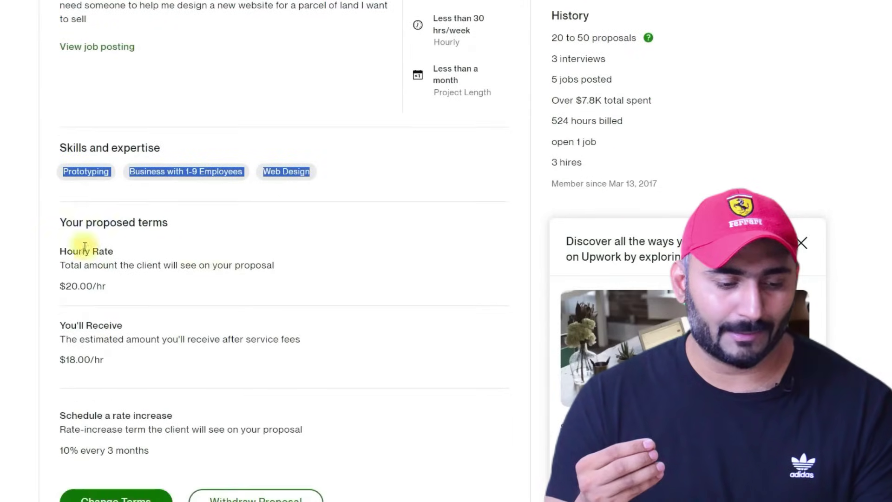
pyautogui.moveTo(108, 288); pyautogui.dragTo(72, 286)
pyautogui.scroll(-3, 79, 288)
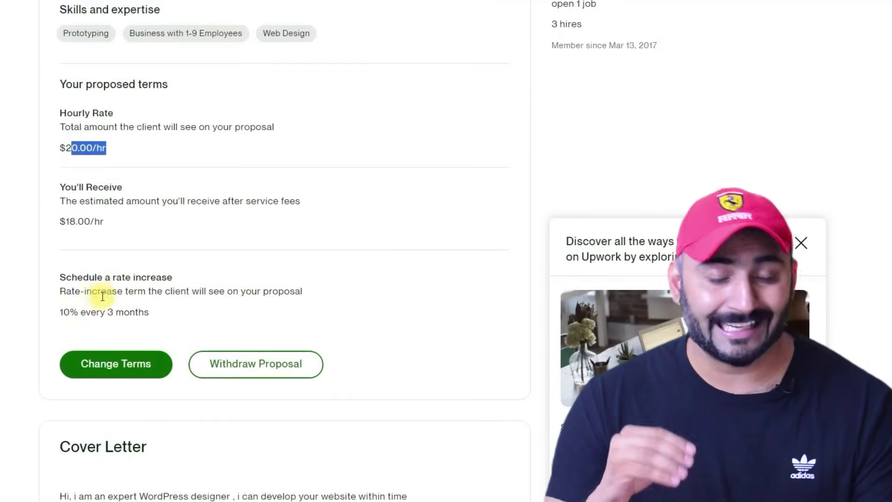
pyautogui.moveTo(104, 221); pyautogui.dragTo(66, 222)
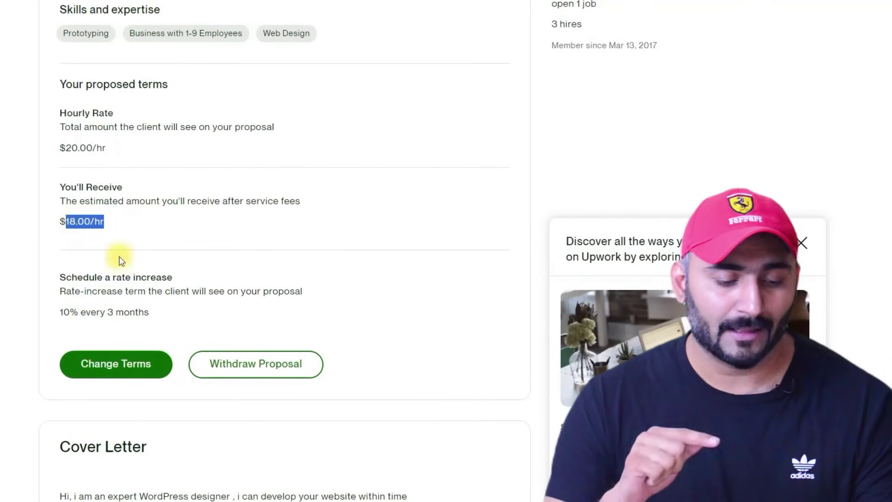
pyautogui.scroll(-1, 288, 309)
pyautogui.scroll(-1, 290, 310)
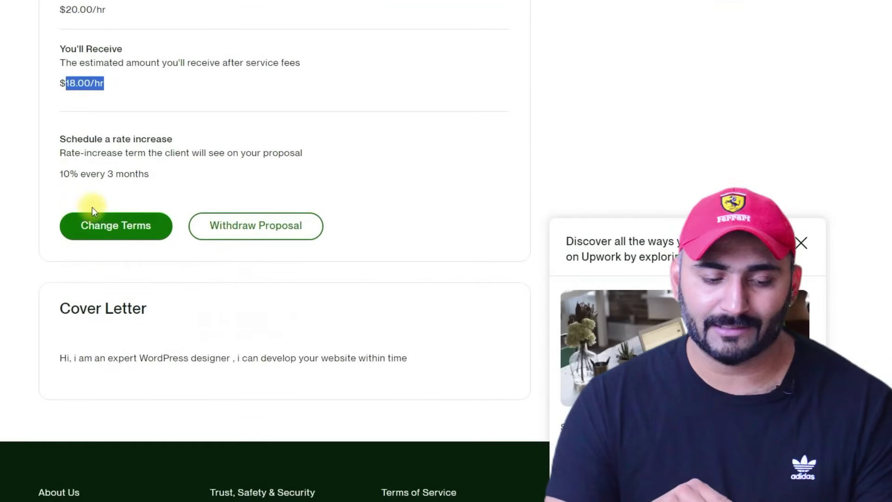
pyautogui.moveTo(58, 360); pyautogui.dragTo(408, 365)
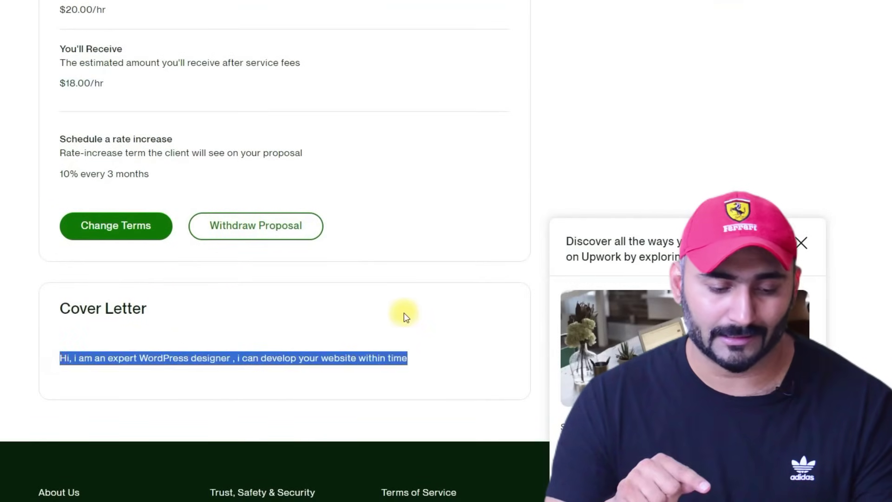
pyautogui.scroll(10, 402, 314)
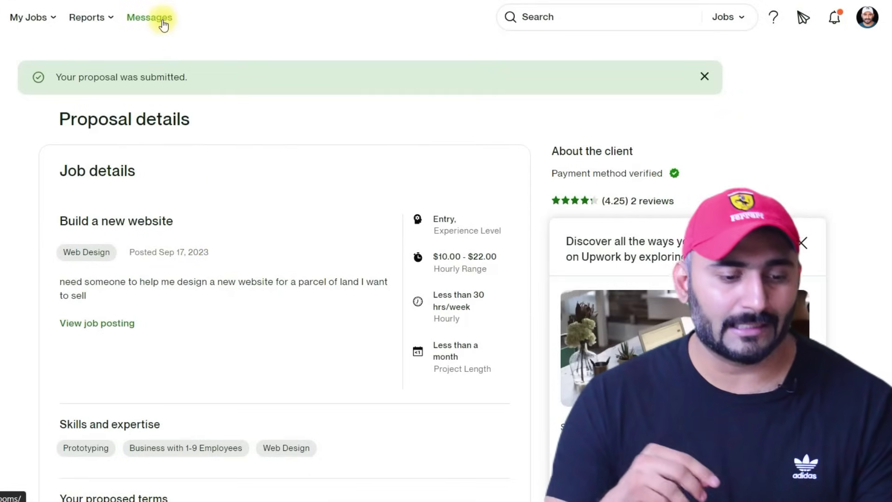
pyautogui.click(163, 21)
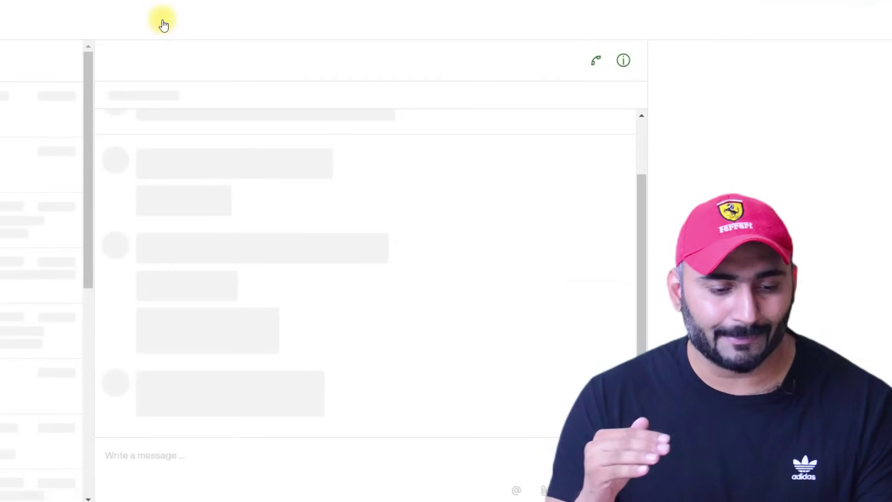